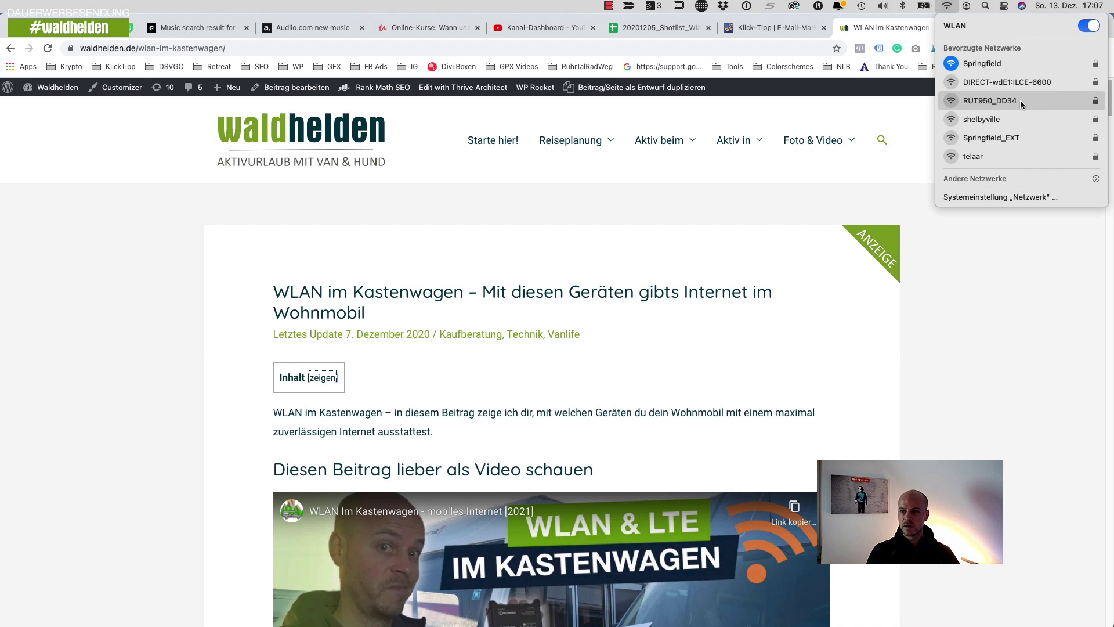
- Join the Mac to the RUT950_DD34 Wi-Fi network from the macOS Wi-Fi menu
{"action": "left_click", "coordinate": [1021, 100]}
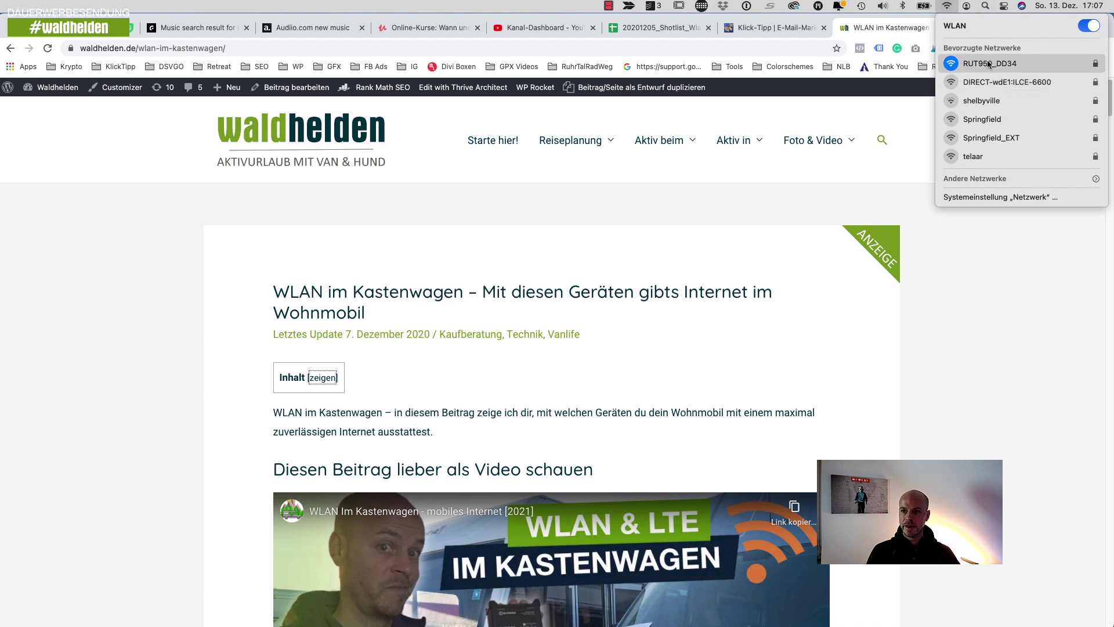
{"action": "left_click", "coordinate": [523, 51]}
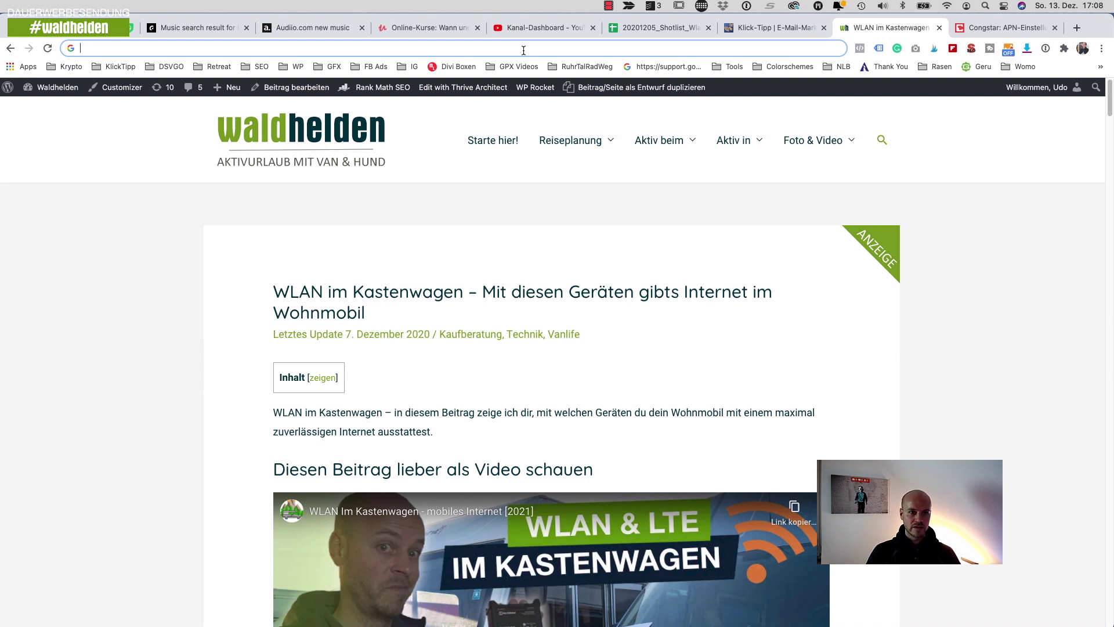
- Open 192.168.1.1 and log in as admin with the router password, saving the login in 1Password
{"action": "type", "text": "192.168.1.1"}
{"action": "key", "text": "Return"}
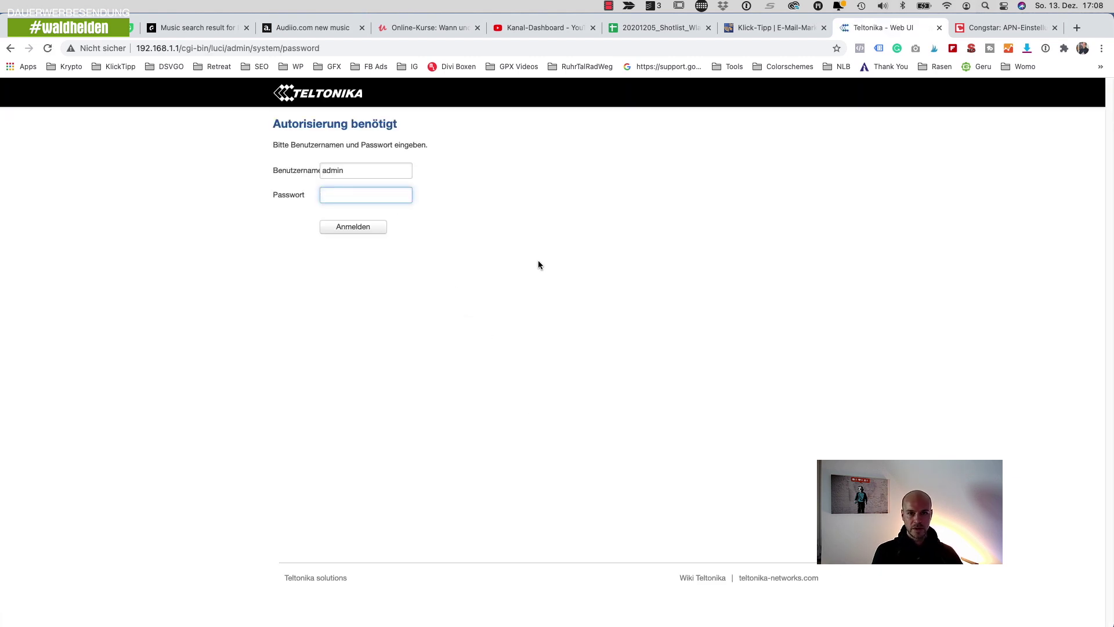
{"action": "type", "text": "•••••••"}
{"action": "left_click", "coordinate": [356, 227]}
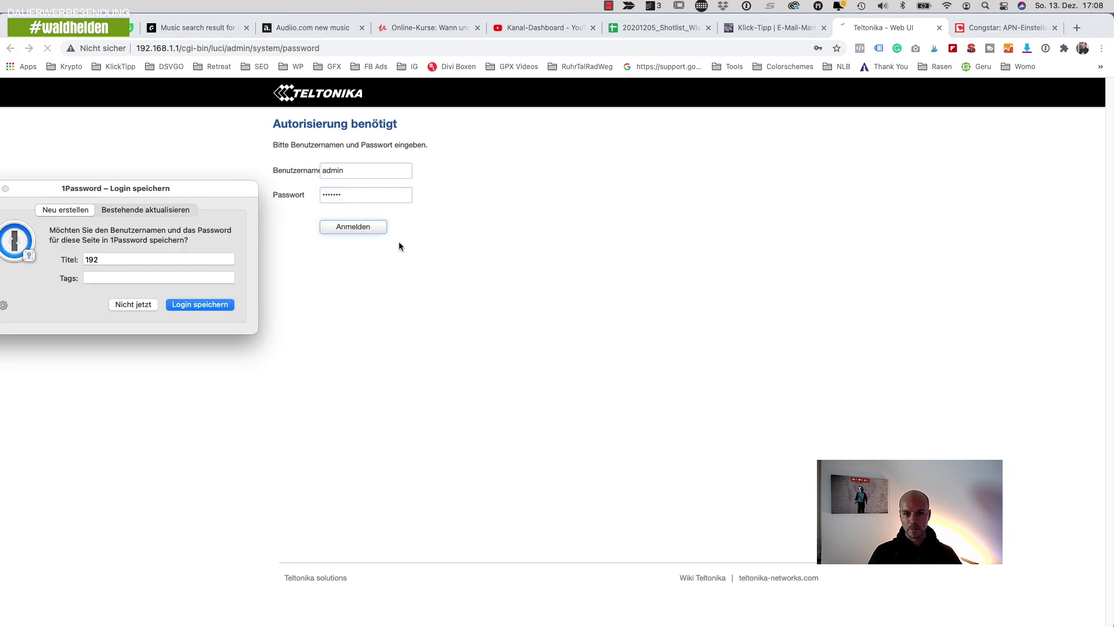
{"action": "left_click", "coordinate": [198, 308]}
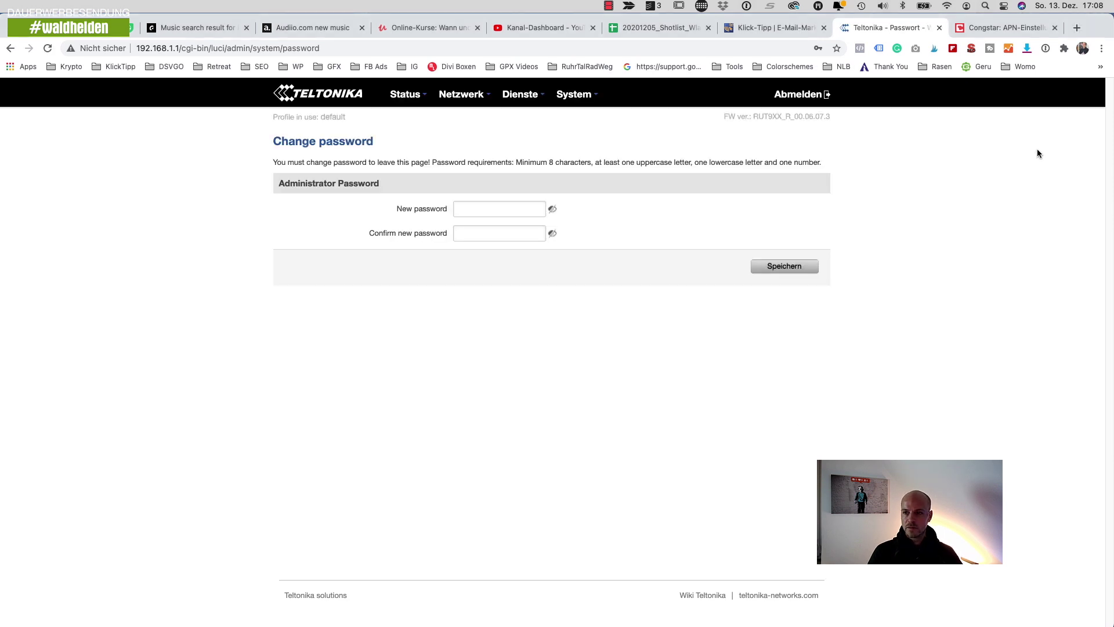
- Set the saved Teltonika password from 1Password as the new and confirmed admin password, then save
{"action": "left_click", "coordinate": [1045, 49]}
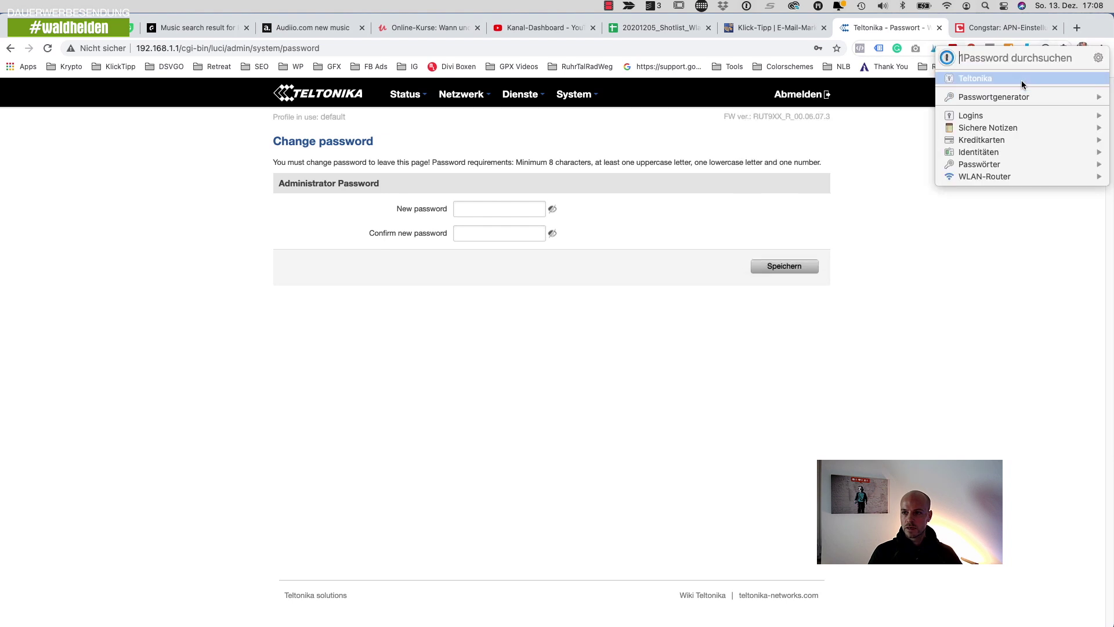
{"action": "mouse_move", "coordinate": [1022, 84]}
{"action": "left_click", "coordinate": [838, 110]}
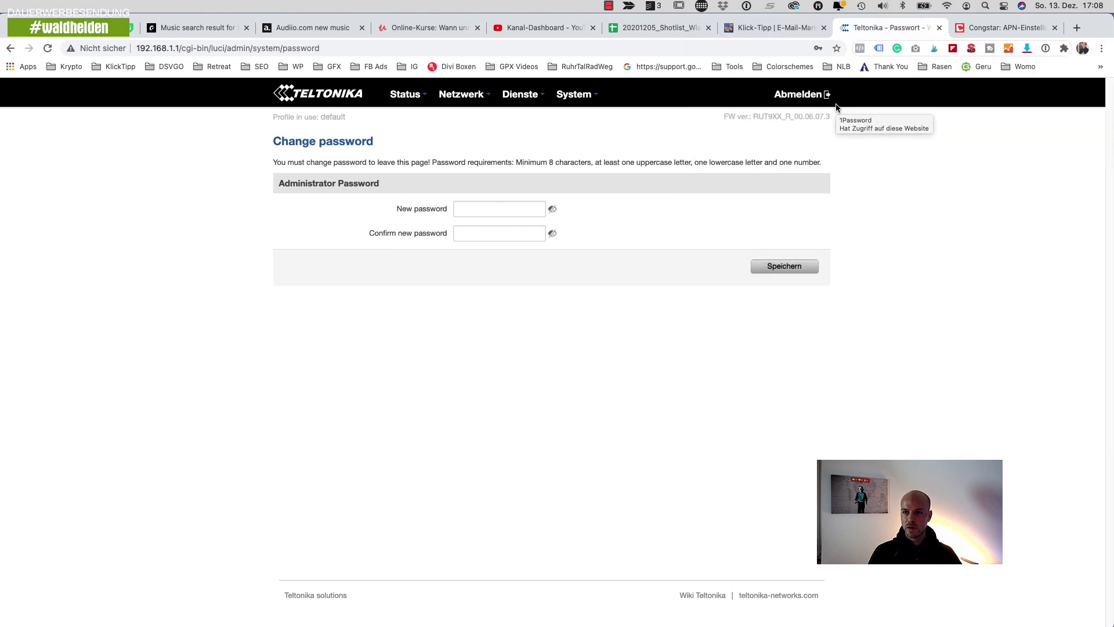
{"action": "left_click", "coordinate": [522, 205]}
{"action": "key", "text": "super+v"}
{"action": "left_click", "coordinate": [502, 233]}
{"action": "key", "text": "super+v"}
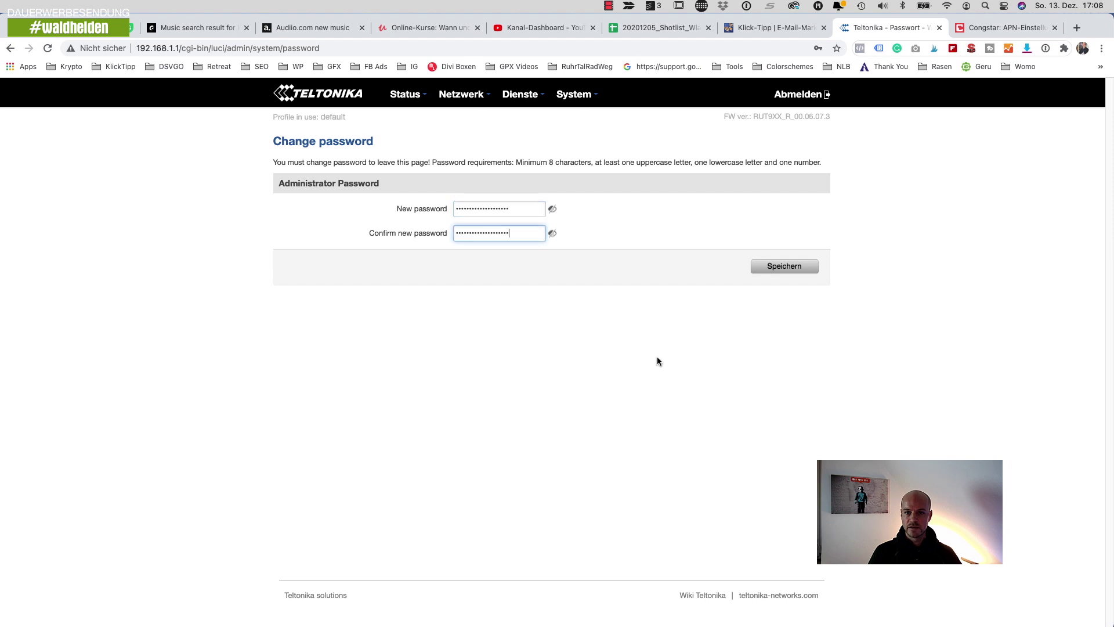
{"action": "left_click", "coordinate": [796, 273]}
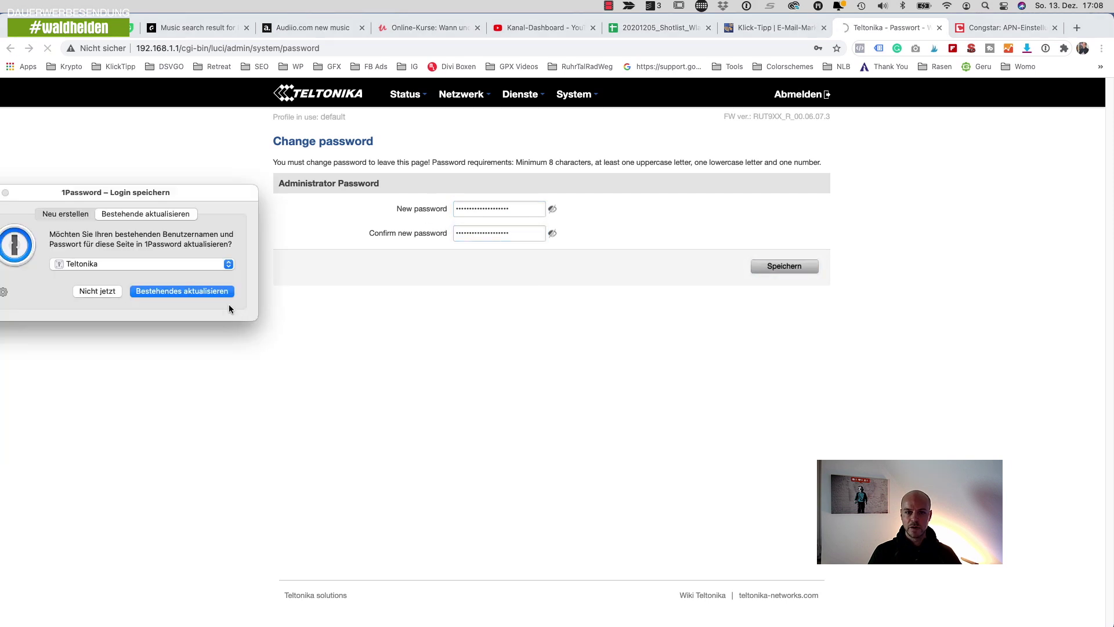
{"action": "left_click", "coordinate": [99, 293]}
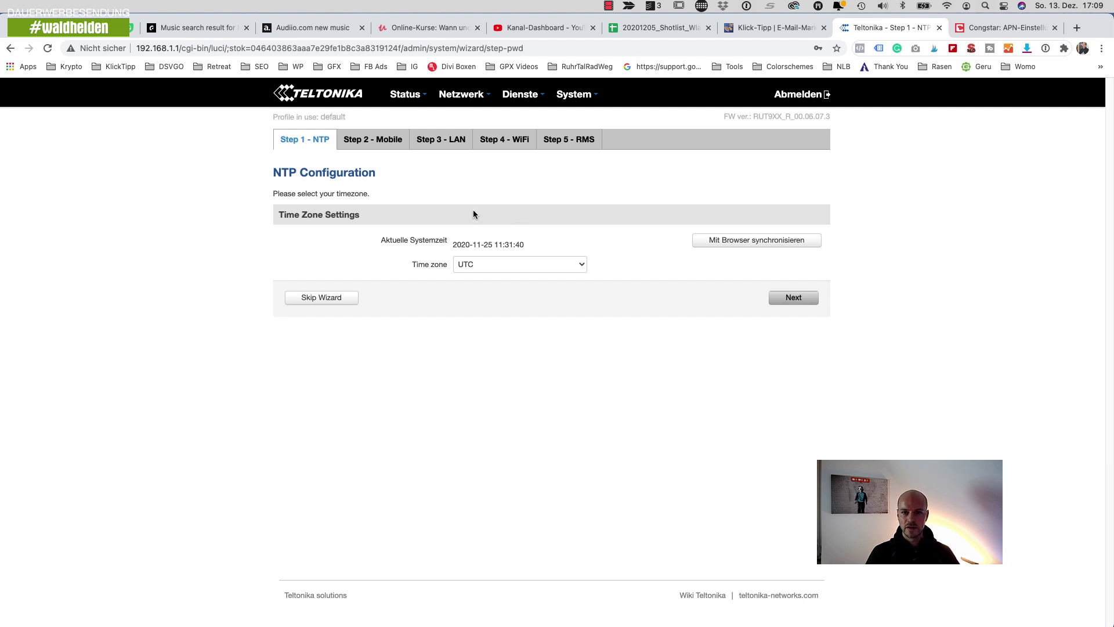
- Open the WAN page from the Netzwerk menu
{"action": "mouse_move", "coordinate": [472, 96]}
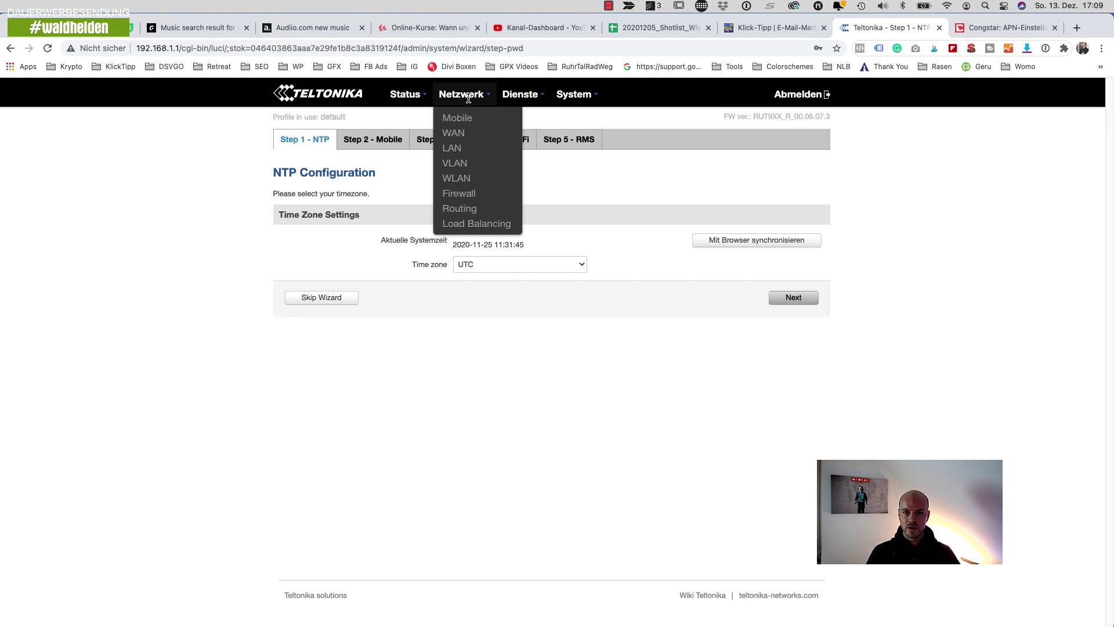
{"action": "left_click", "coordinate": [457, 134]}
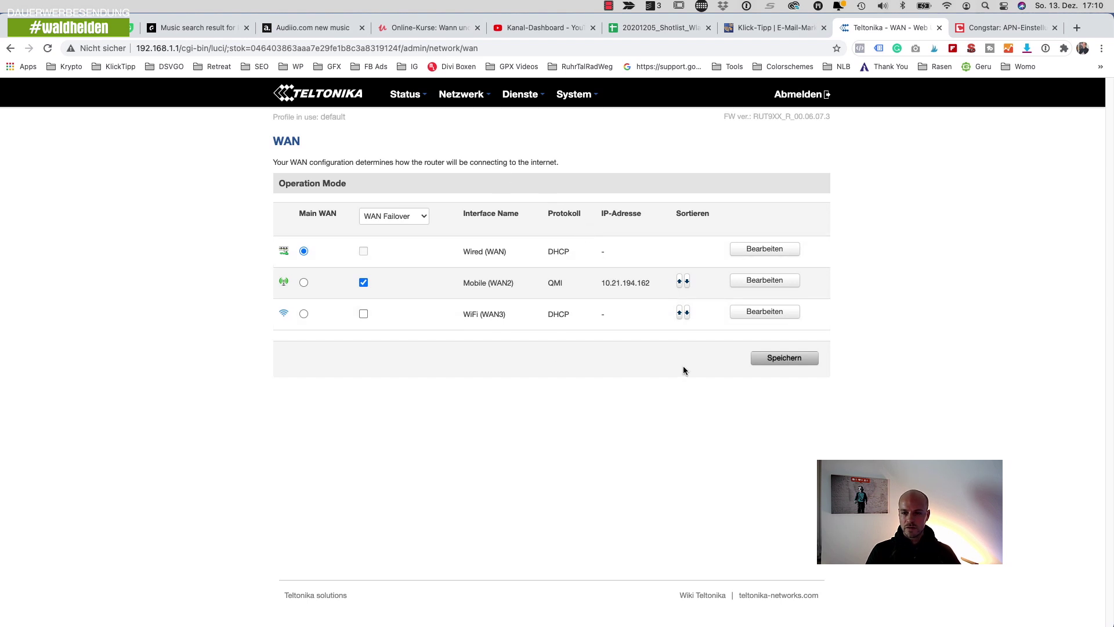
- Select WiFi (WAN3) as Main WAN, keeping Mobile (WAN2) as failover
{"action": "left_click_drag", "start_coordinate": [601, 283], "coordinate": [653, 285]}
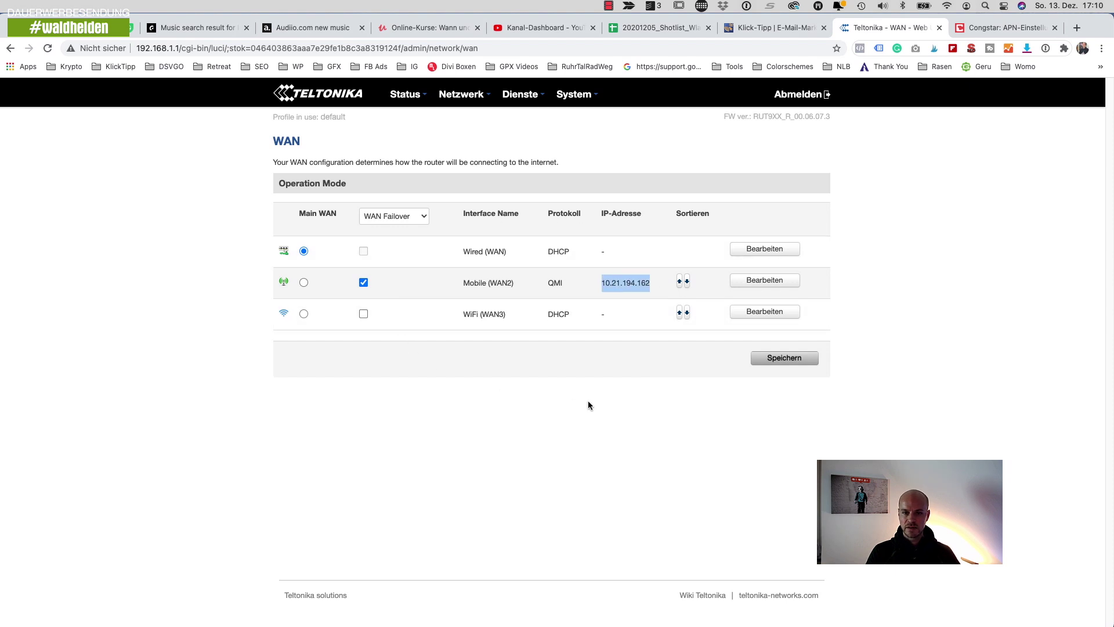
{"action": "left_click", "coordinate": [420, 422]}
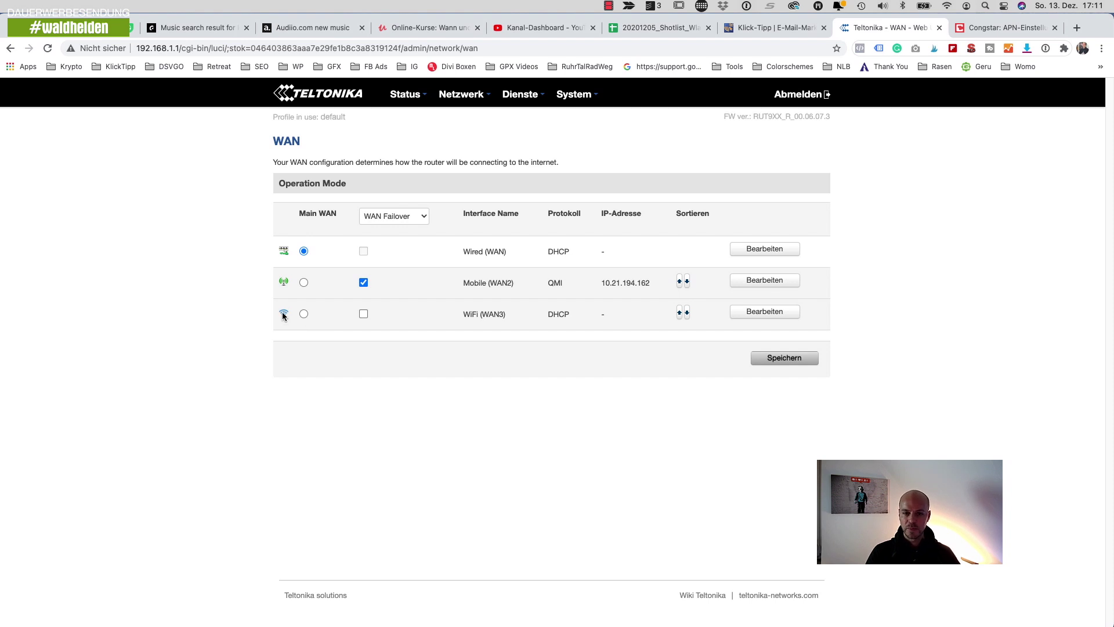
{"action": "left_click", "coordinate": [304, 316]}
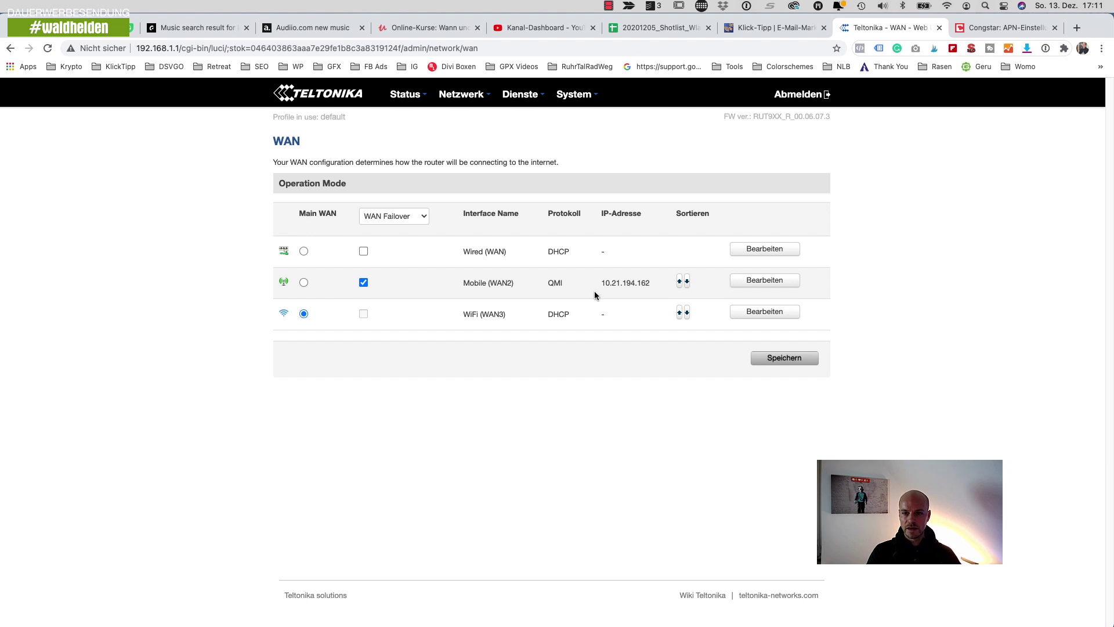
- Save the WAN profile and check which Wi-Fi network the Mac is using
{"action": "left_click", "coordinate": [755, 359]}
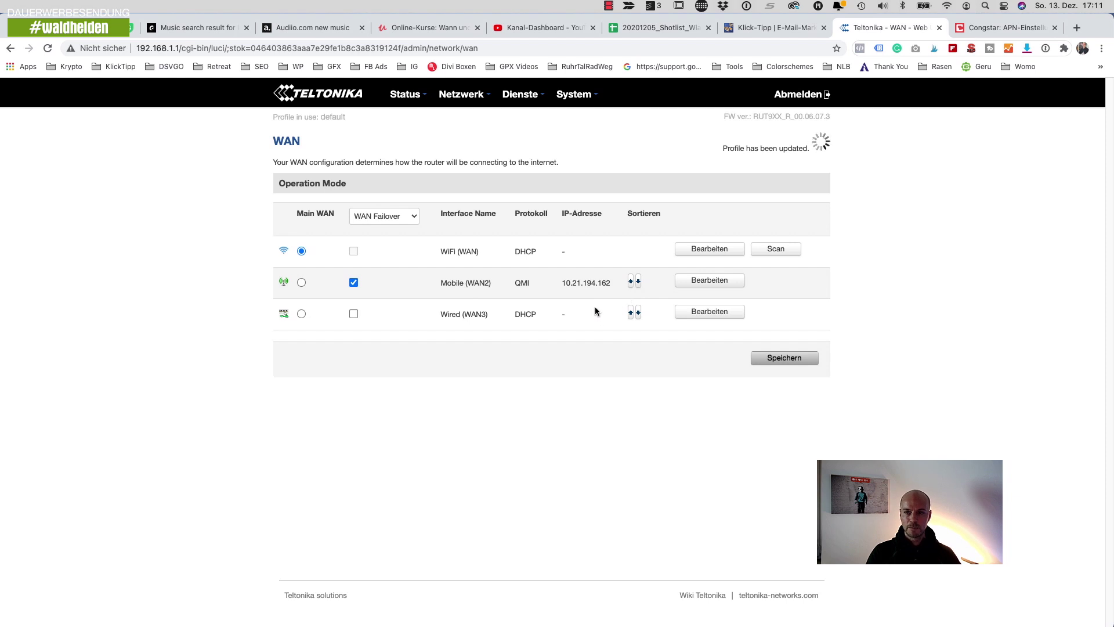
{"action": "left_click", "coordinate": [947, 6]}
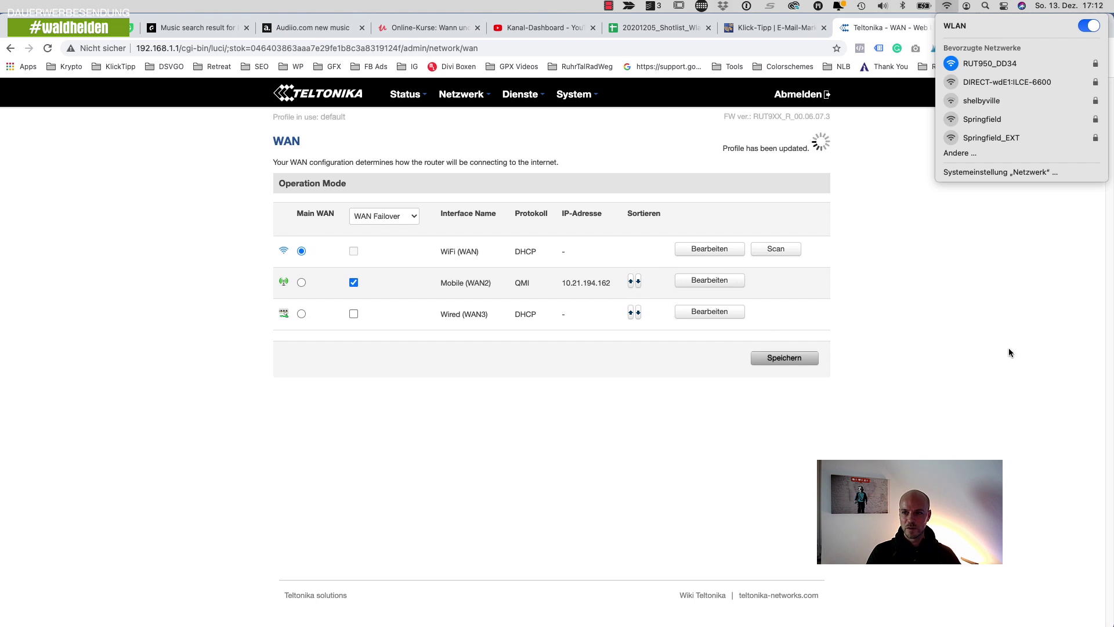
{"action": "left_click", "coordinate": [977, 319]}
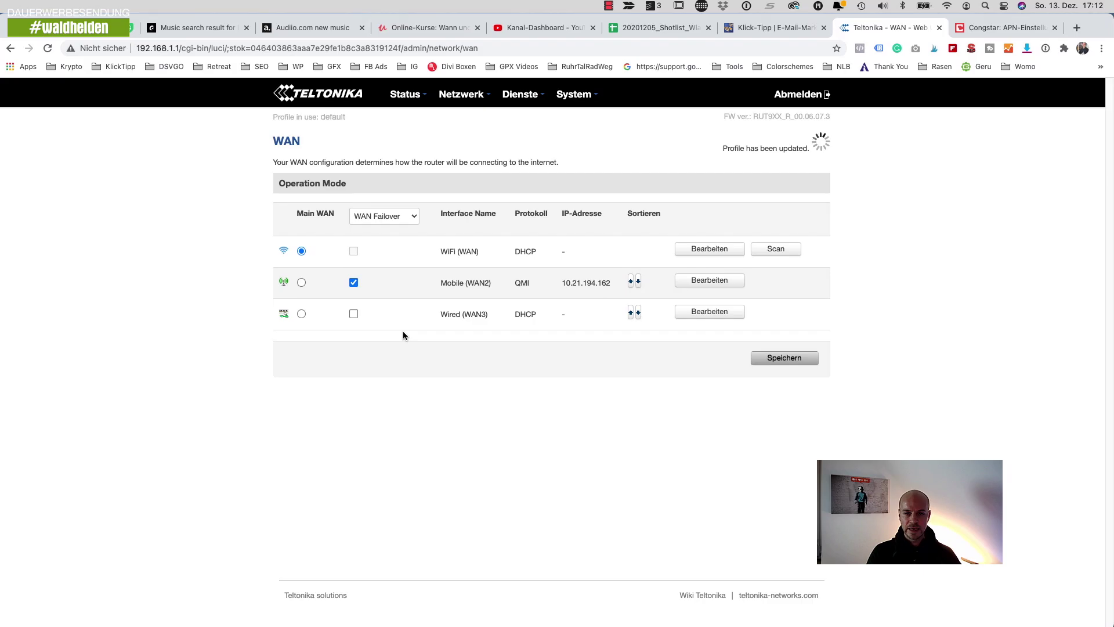
{"action": "mouse_move", "coordinate": [473, 95]}
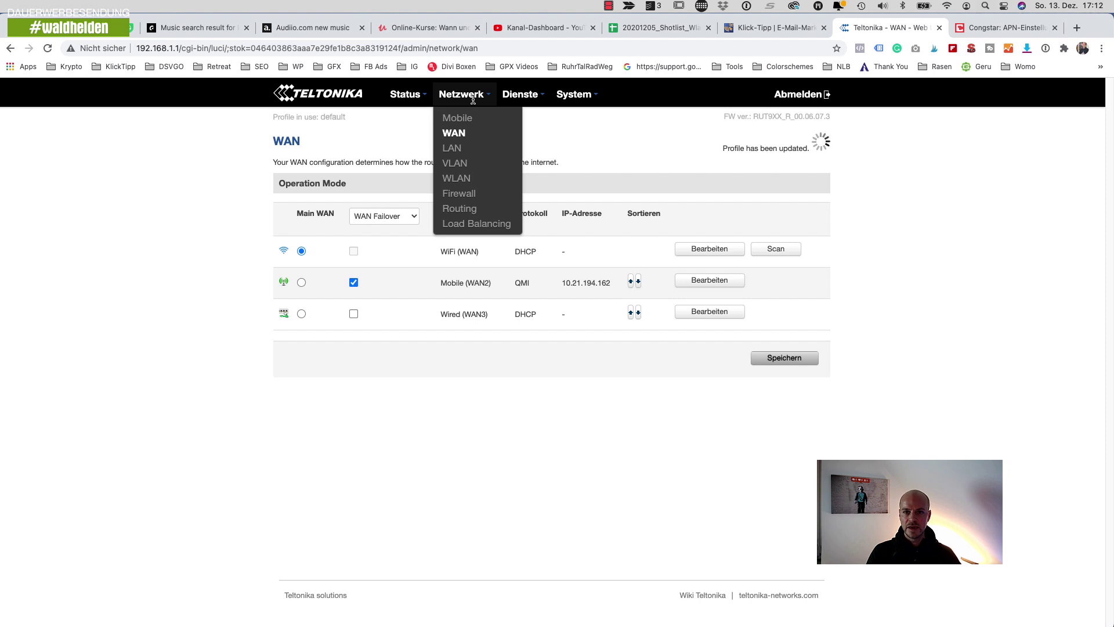
- Under Netzwerk > WLAN, add a Wireless Station Mode client to scan nearby networks
{"action": "left_click", "coordinate": [468, 180]}
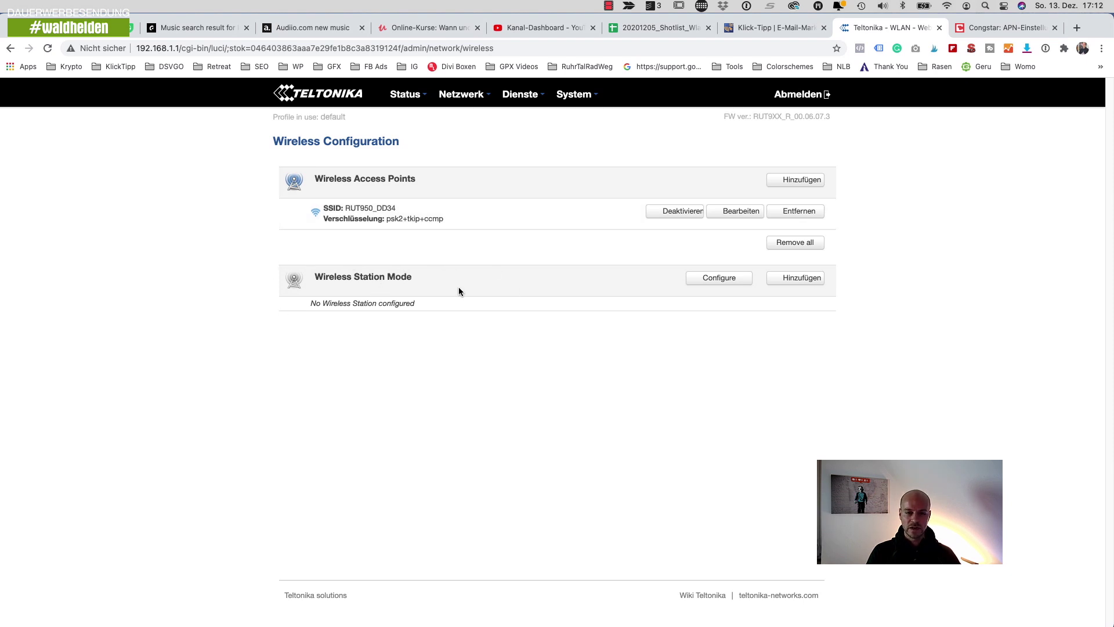
{"action": "left_click", "coordinate": [798, 277]}
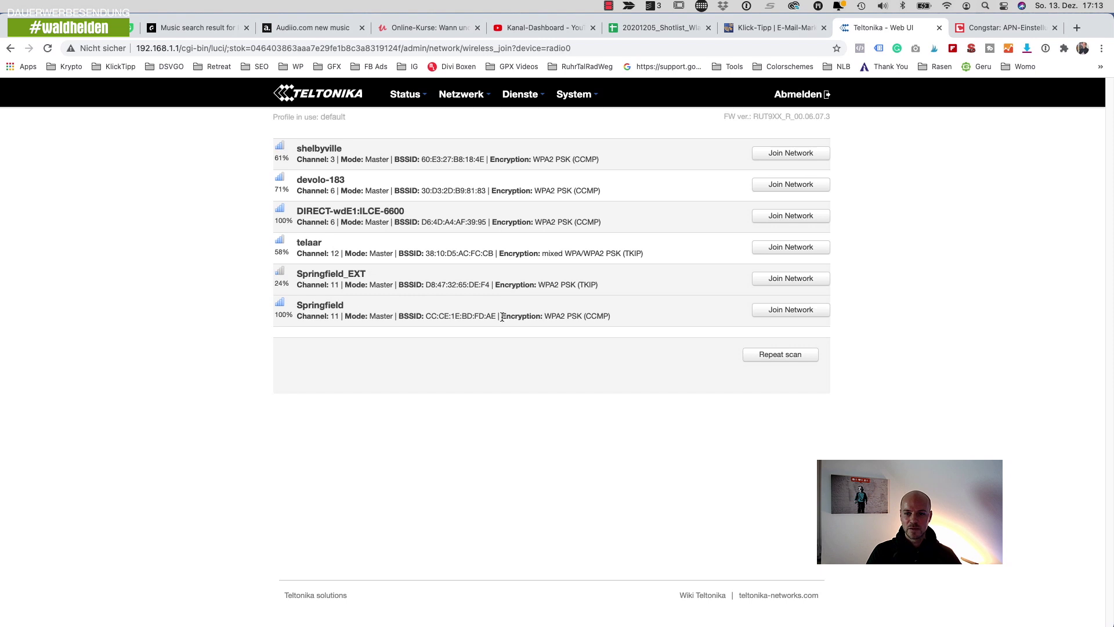
- Join Springfield with its pasted WPA key, save it, then verify the Mac's Wi-Fi connection
{"action": "left_click", "coordinate": [796, 310]}
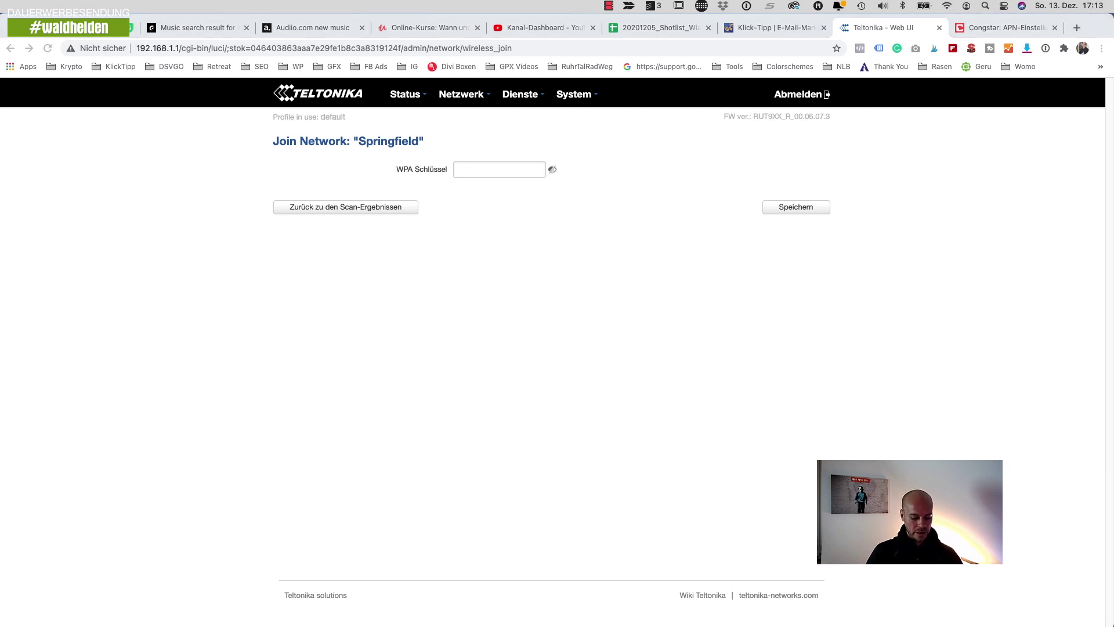
{"action": "left_click", "coordinate": [489, 171]}
{"action": "key", "text": "super+v"}
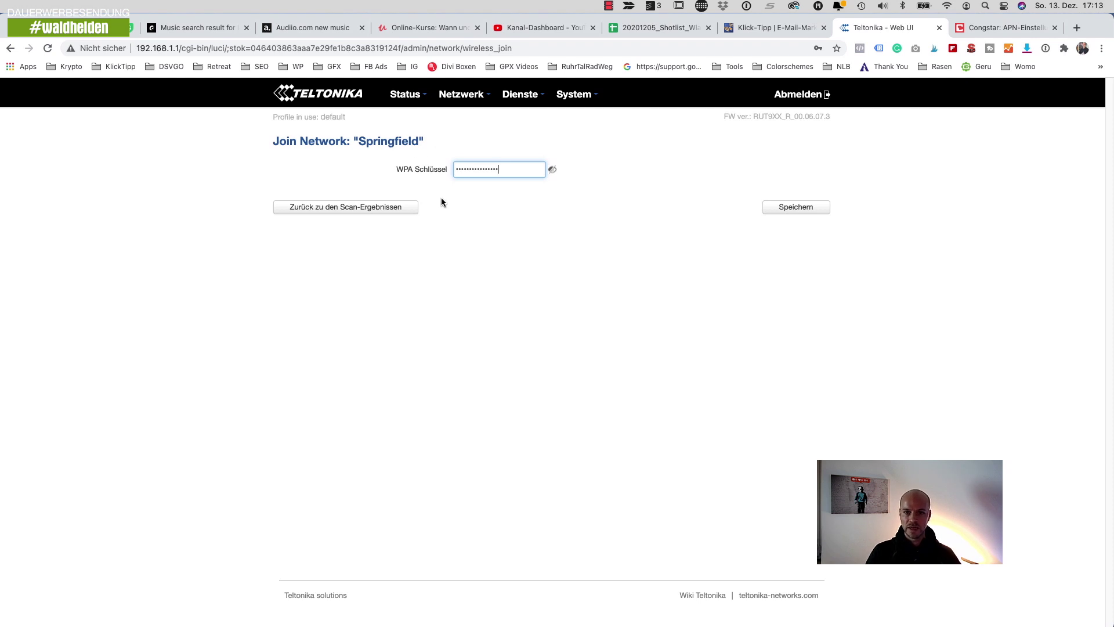
{"action": "left_click", "coordinate": [816, 211]}
{"action": "left_click", "coordinate": [137, 303]}
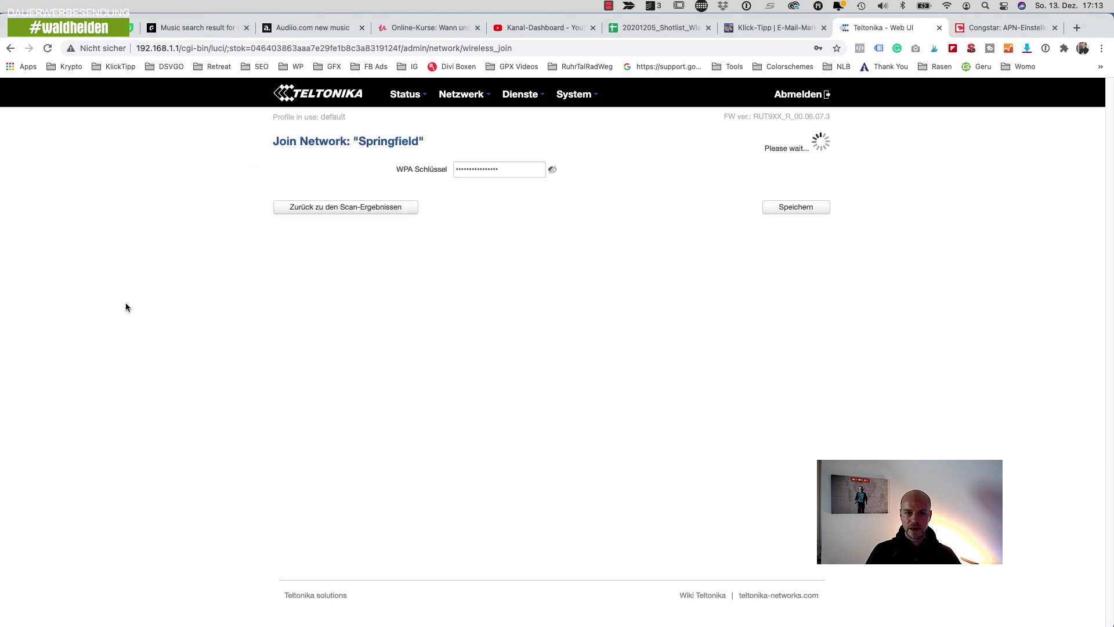
{"action": "left_click", "coordinate": [947, 6]}
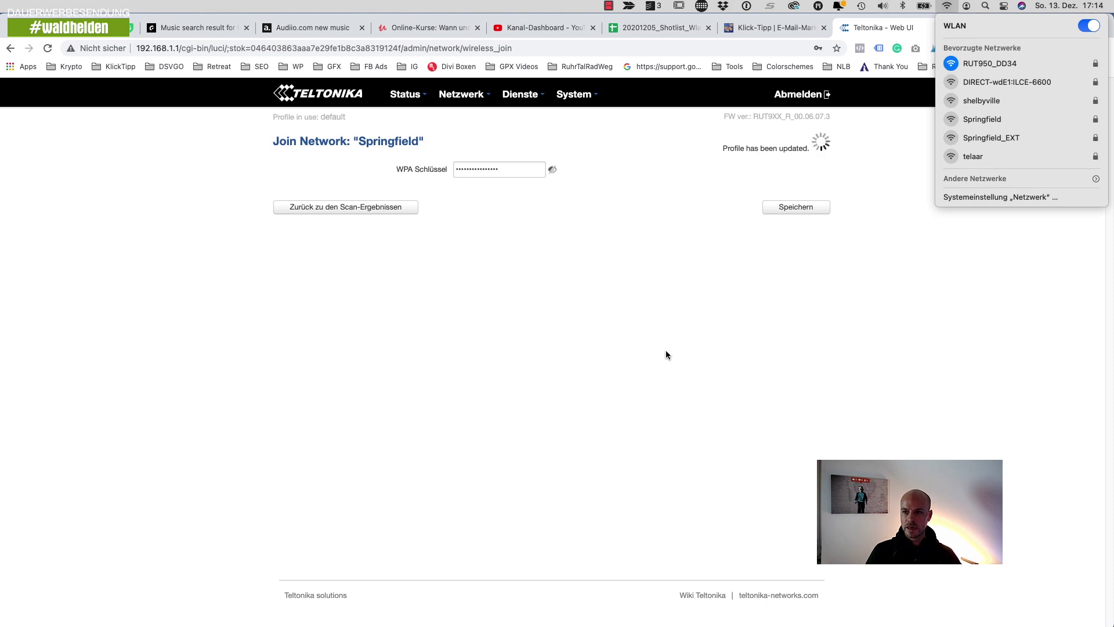
{"action": "left_click", "coordinate": [628, 348]}
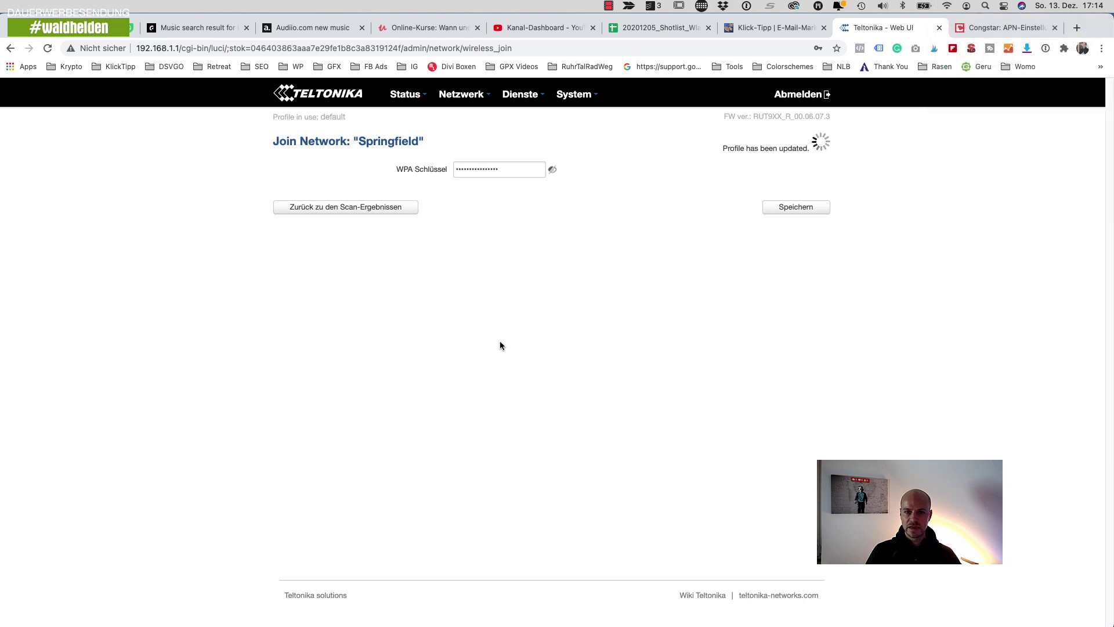
- Log back in, check the overview's Wireless WAN IP 192.168.2.137, and open a new Chrome tab
{"action": "mouse_move", "coordinate": [409, 93]}
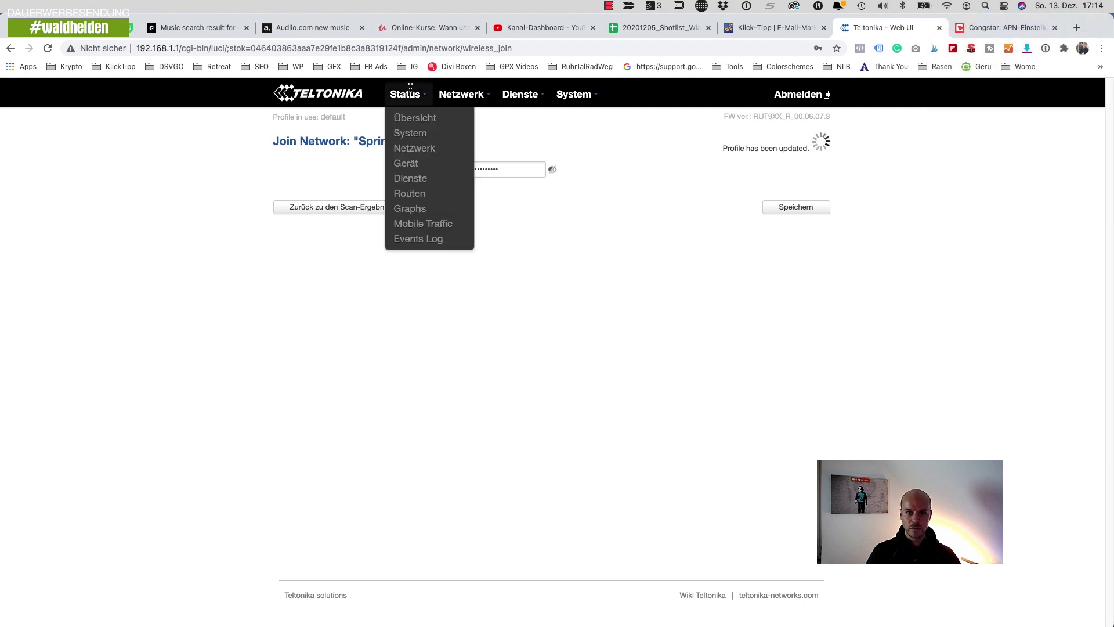
{"action": "left_click", "coordinate": [413, 118]}
{"action": "left_click", "coordinate": [374, 229]}
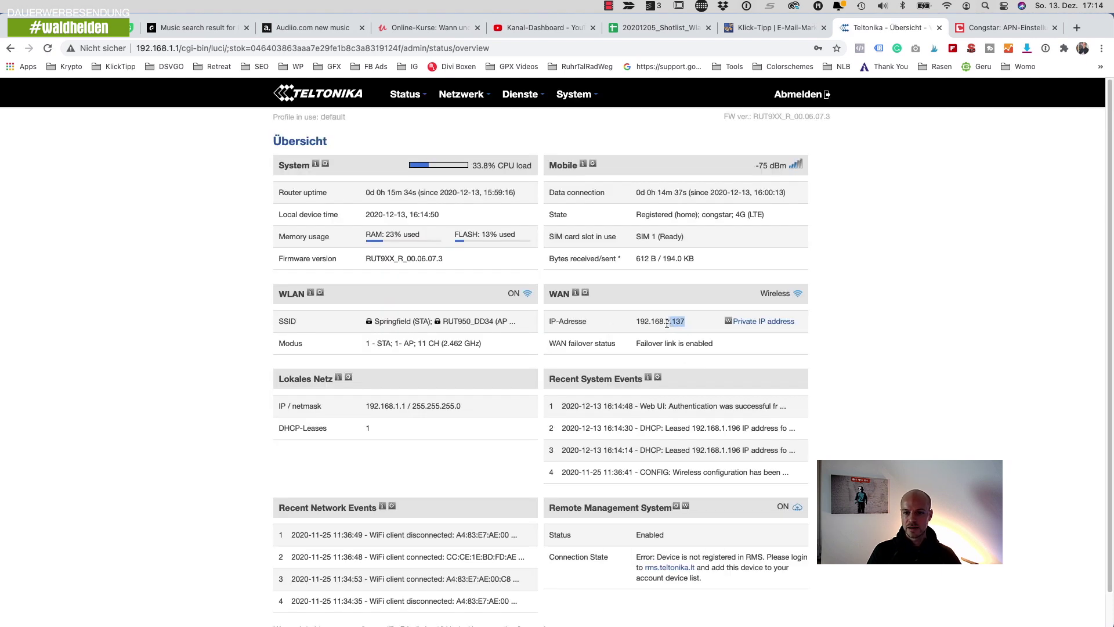
{"action": "left_click_drag", "start_coordinate": [665, 323], "coordinate": [689, 325]}
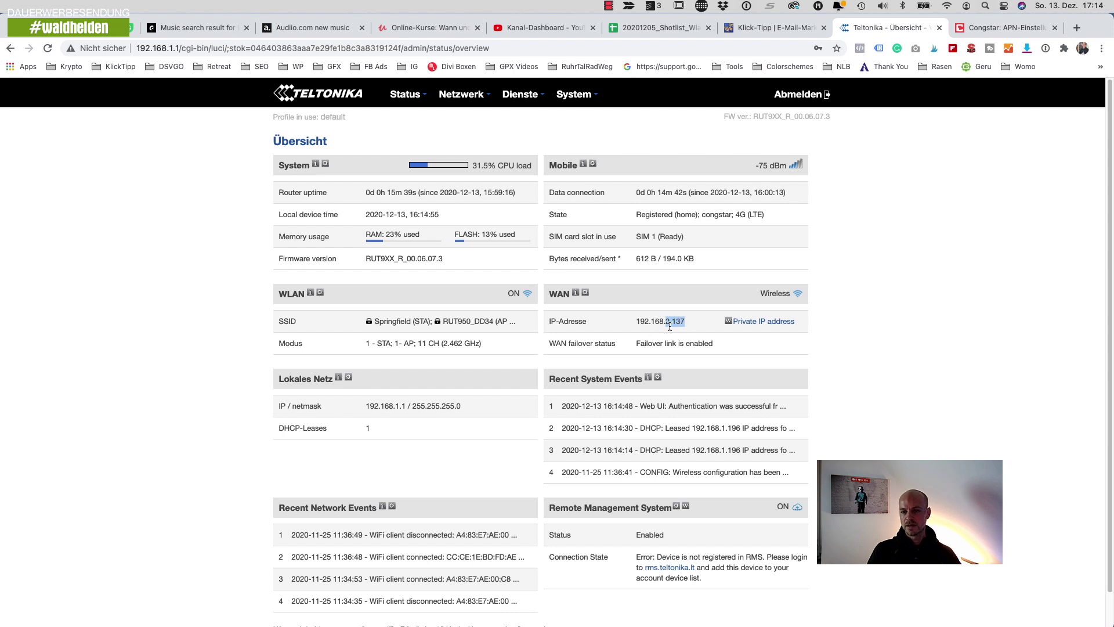
{"action": "left_click", "coordinate": [688, 321]}
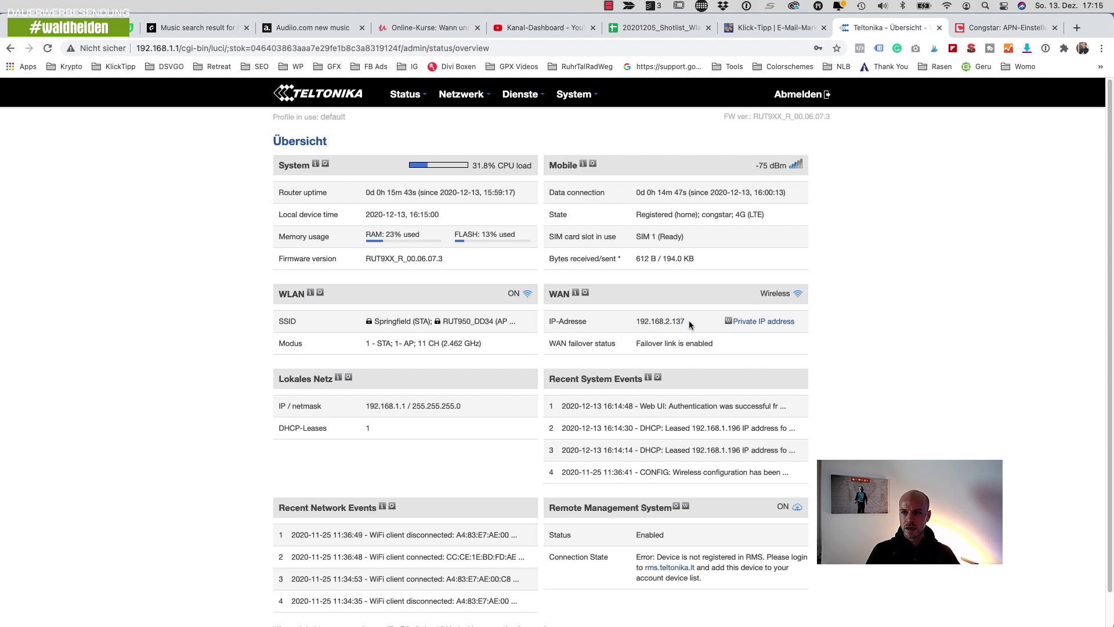
{"action": "left_click", "coordinate": [1076, 28]}
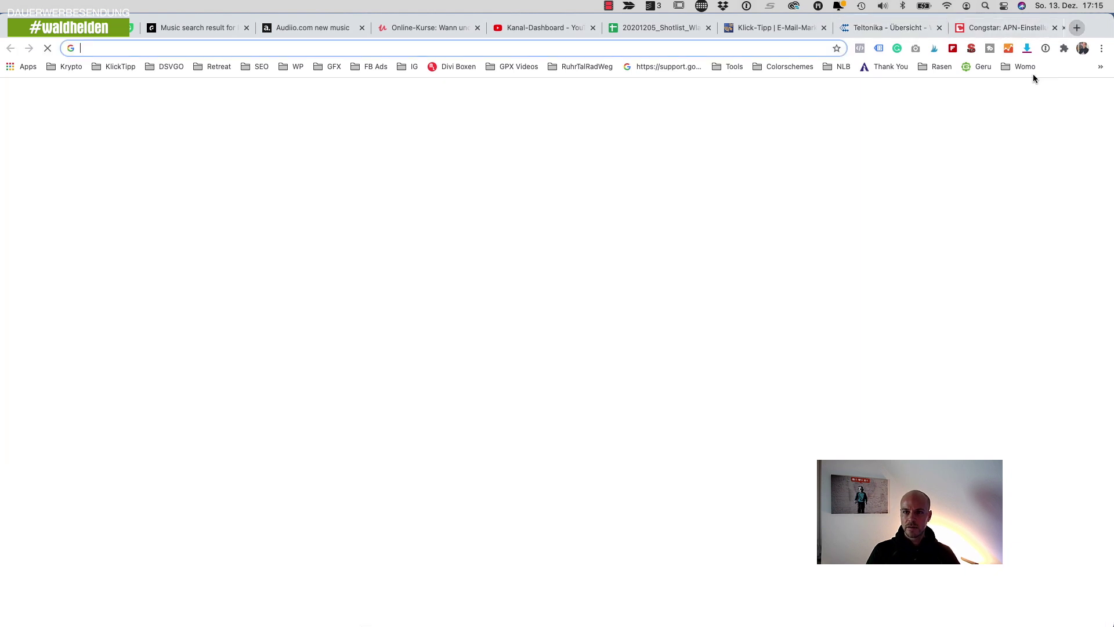
- Search Google for 'test' to confirm internet access, then show the Wi-Fi network list
{"action": "type", "text": "google"}
{"action": "key", "text": "Return"}
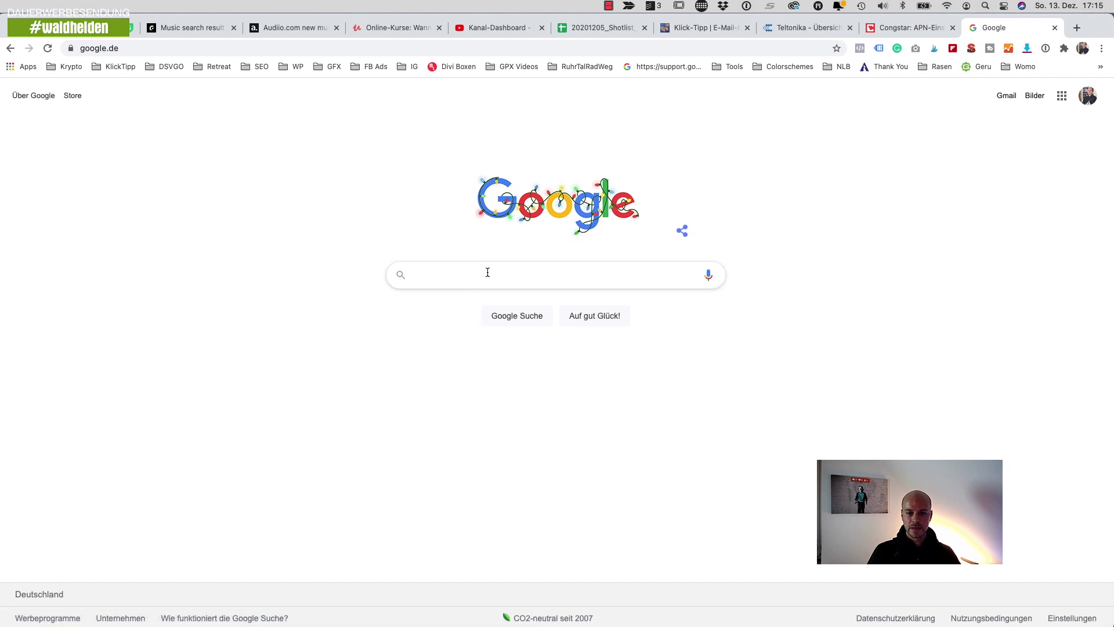
{"action": "type", "text": "test"}
{"action": "key", "text": "Return"}
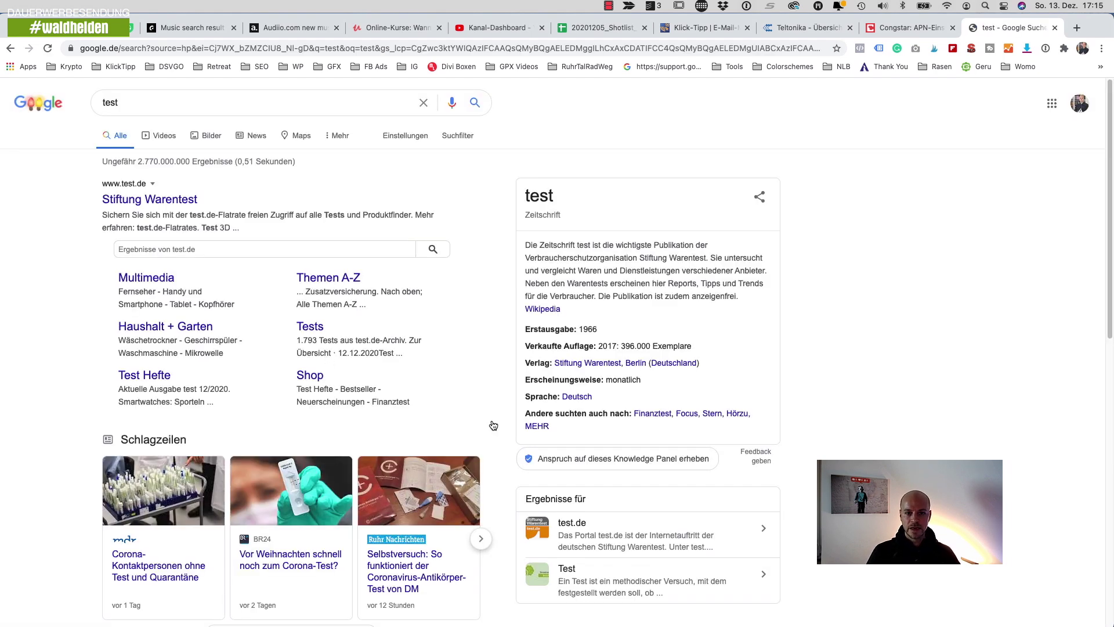
{"action": "left_click", "coordinate": [945, 6]}
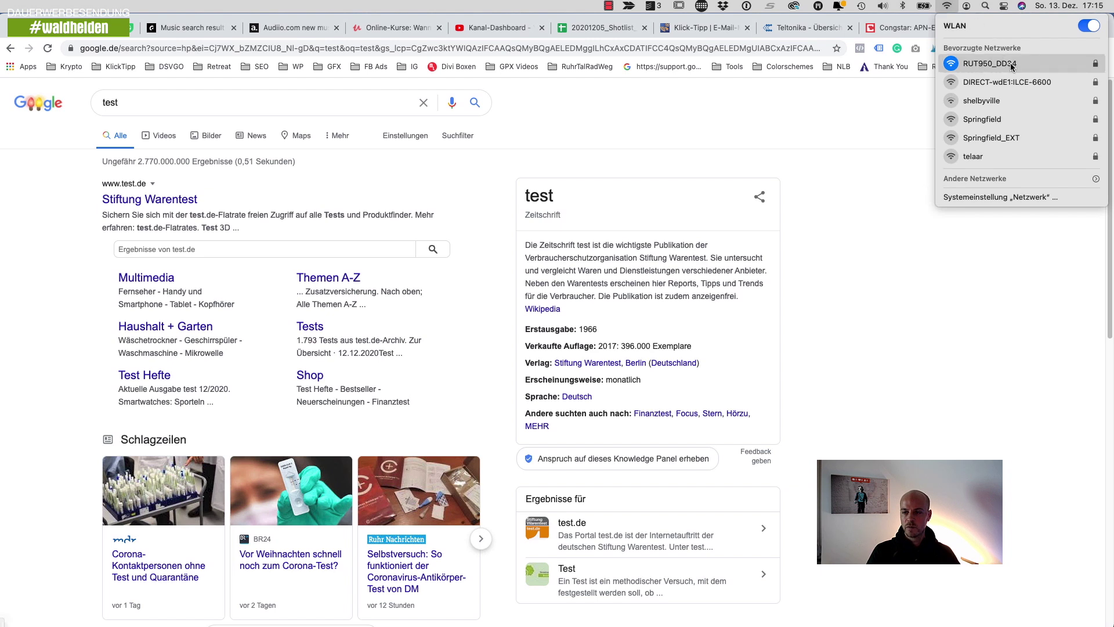
- Dismiss the macOS Wi-Fi list and return to the router overview showing congstar 4G at -75 dBm
{"action": "left_click", "coordinate": [835, 348]}
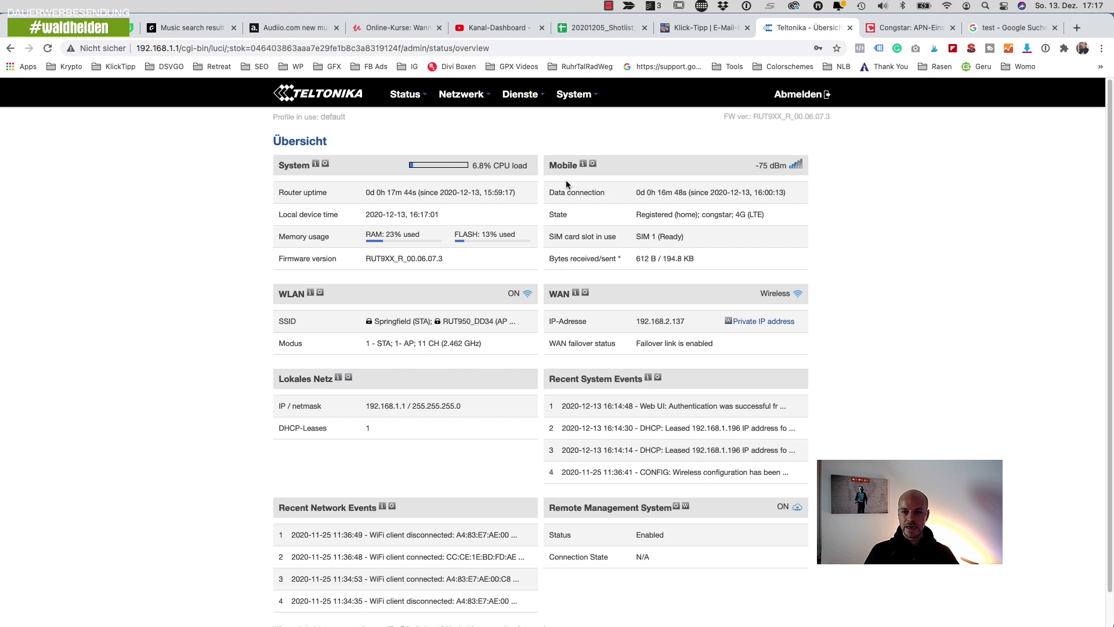
- Go to Netzwerk > Mobile to show the SIM 1 mobile configuration
{"action": "mouse_move", "coordinate": [460, 100]}
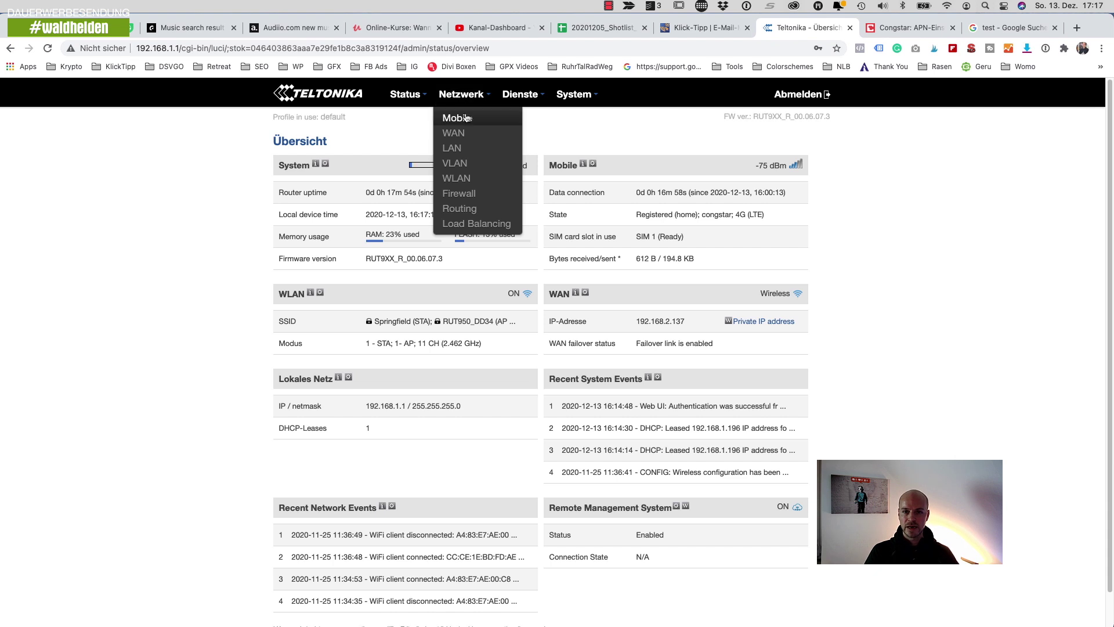
{"action": "left_click", "coordinate": [457, 118]}
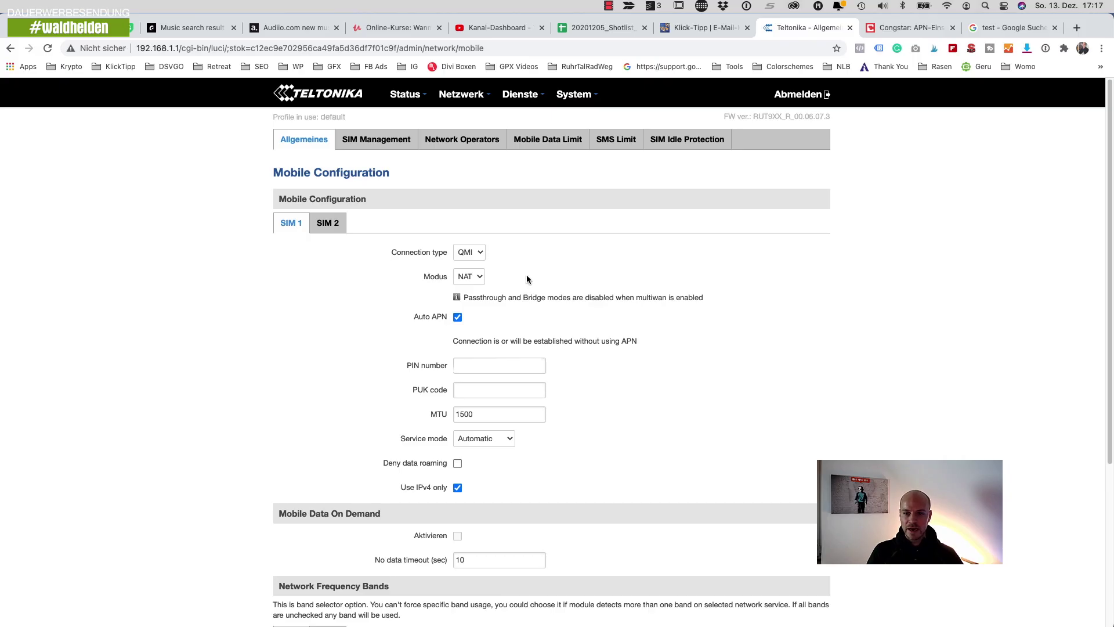
- Scroll the CHIP.de Congstar article to its APN list: internet.t-mobile, login details, MNC 01, MCC 262
{"action": "left_click", "coordinate": [911, 29]}
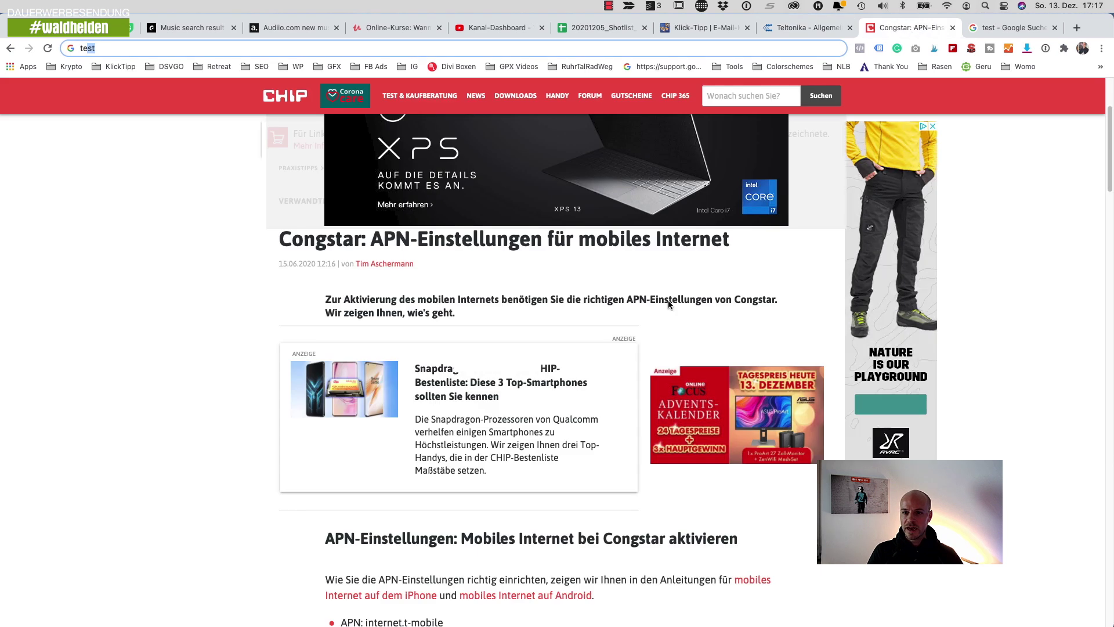
{"action": "scroll", "coordinate": [233, 265], "scroll_direction": "down", "scroll_amount": 1}
{"action": "scroll", "coordinate": [233, 265], "scroll_direction": "down", "scroll_amount": 5}
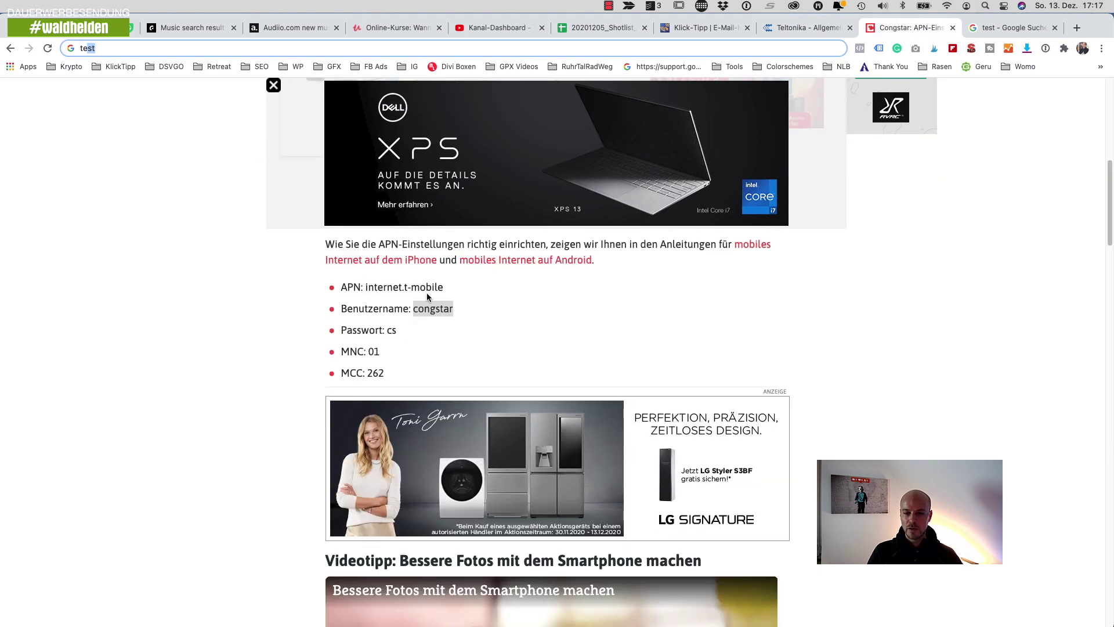
{"action": "double_click", "coordinate": [435, 308]}
{"action": "left_click", "coordinate": [490, 321]}
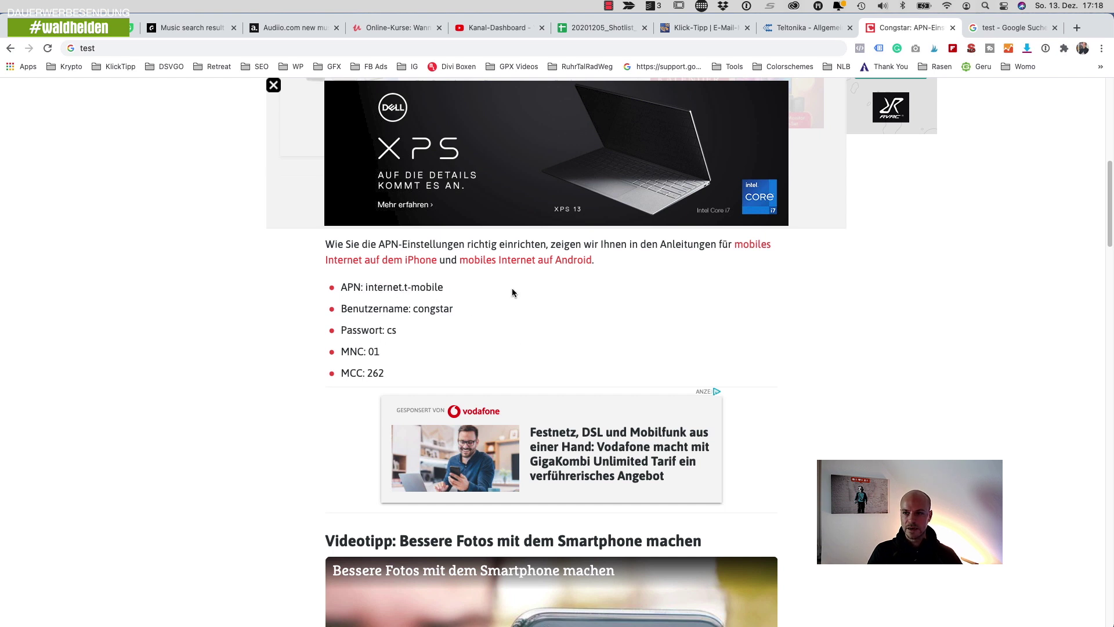
- Back on SIM 1 settings, untick Auto APN and select -- custom -- as the APN
{"action": "left_click", "coordinate": [804, 32]}
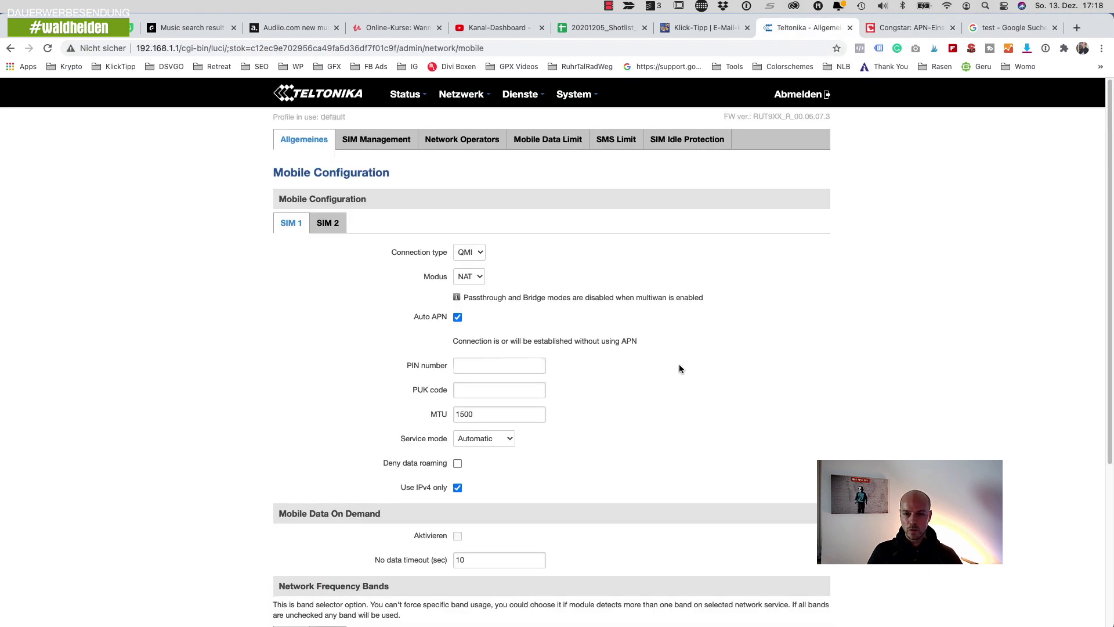
{"action": "left_click", "coordinate": [458, 319]}
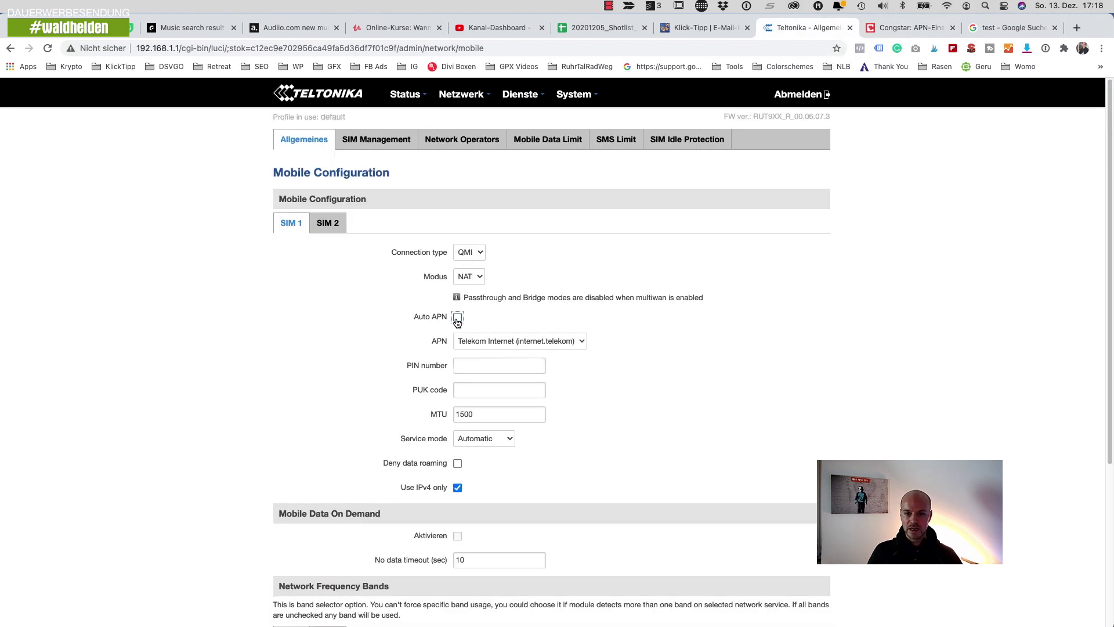
{"action": "left_click", "coordinate": [543, 340]}
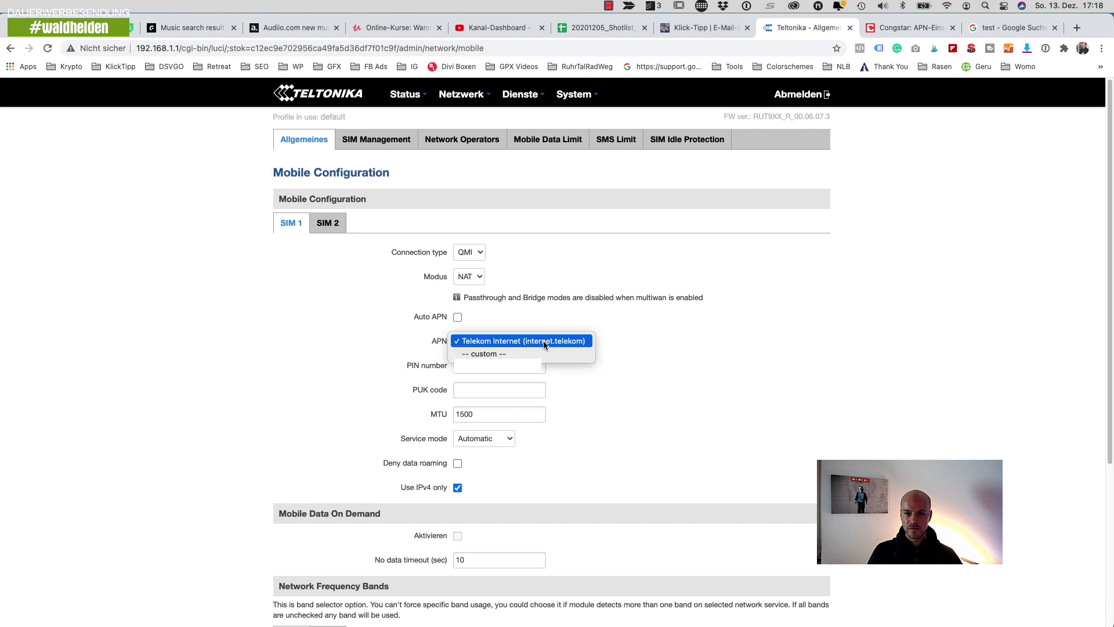
{"action": "left_click", "coordinate": [543, 340]}
{"action": "left_click", "coordinate": [511, 347]}
{"action": "left_click", "coordinate": [514, 353]}
{"action": "left_click", "coordinate": [551, 339]}
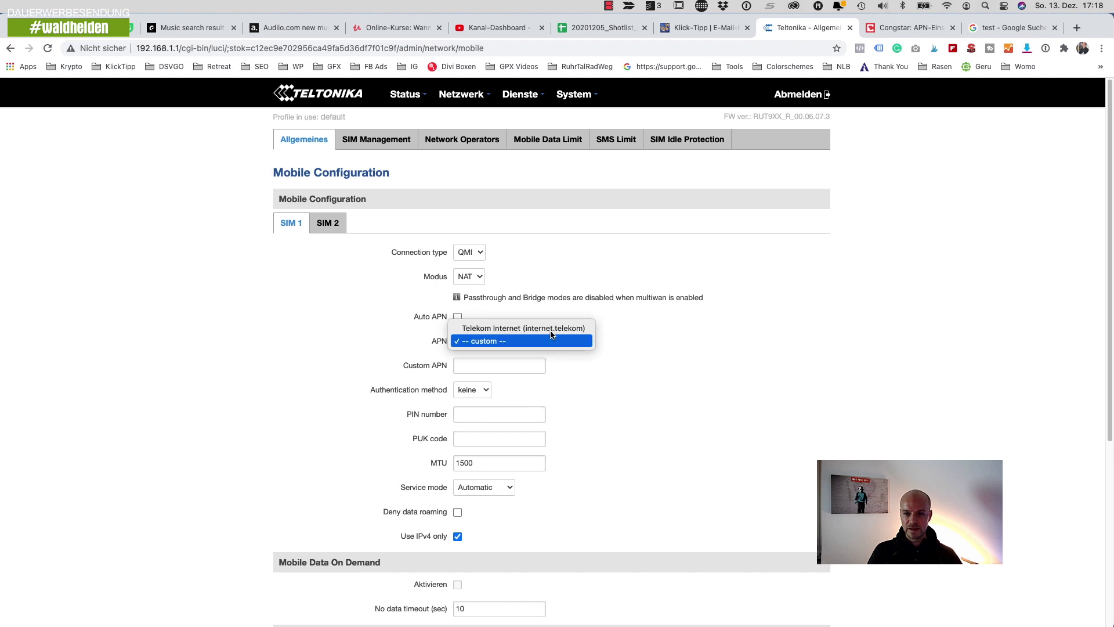
{"action": "left_click", "coordinate": [645, 342]}
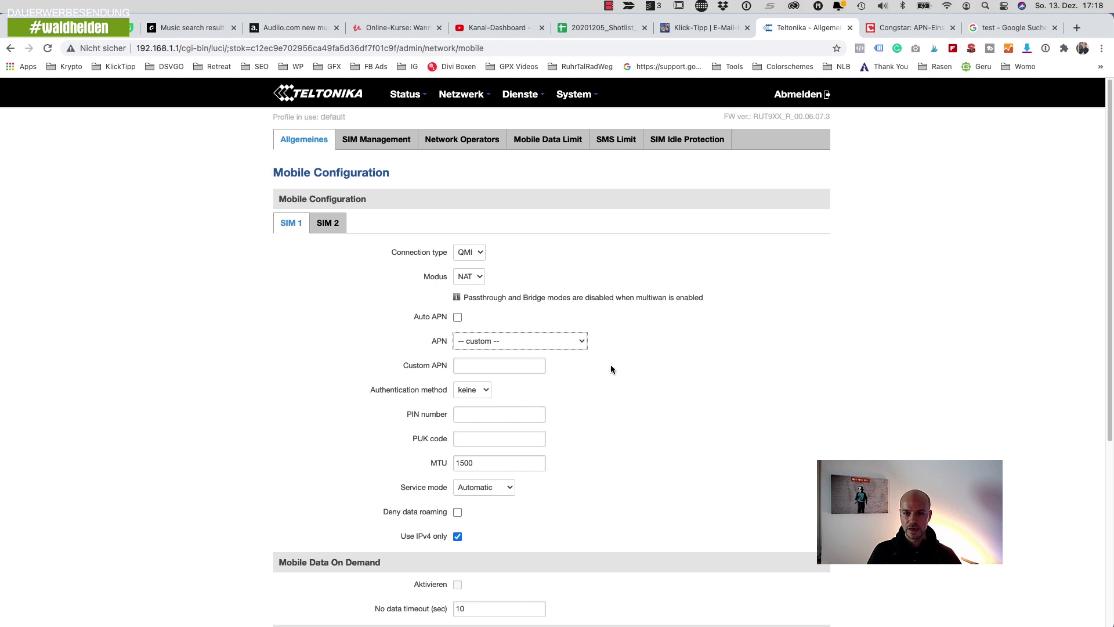
- Re-enable Auto APN for SIM 1 and inspect the PIN number field
{"action": "left_click", "coordinate": [456, 317]}
{"action": "left_click", "coordinate": [457, 317]}
{"action": "left_click", "coordinate": [457, 317]}
{"action": "left_click", "coordinate": [433, 366]}
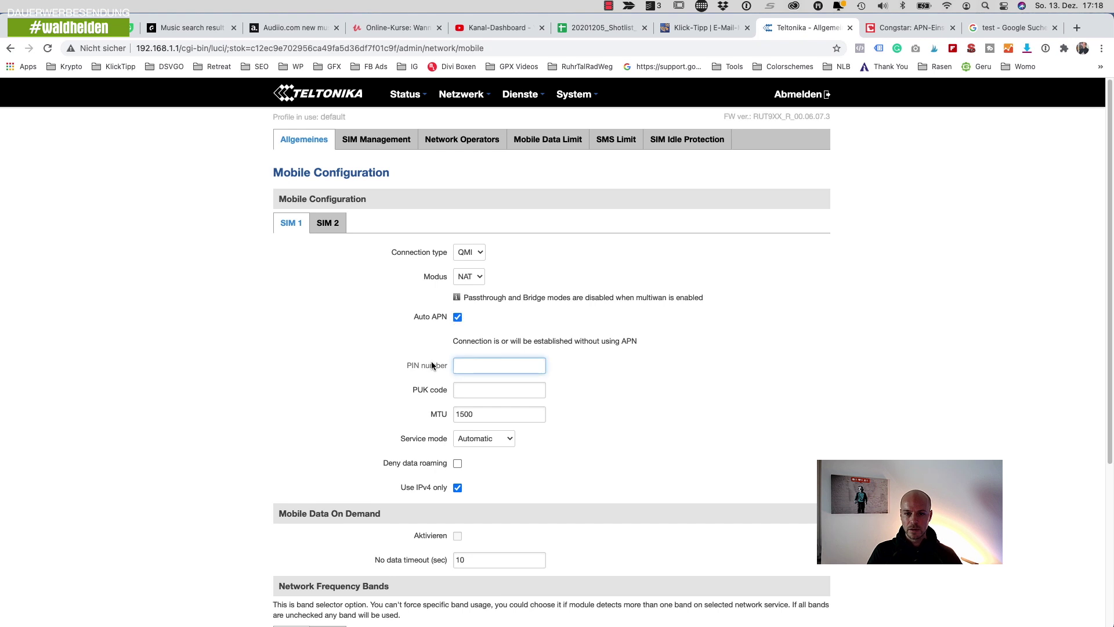
{"action": "left_click", "coordinate": [641, 368]}
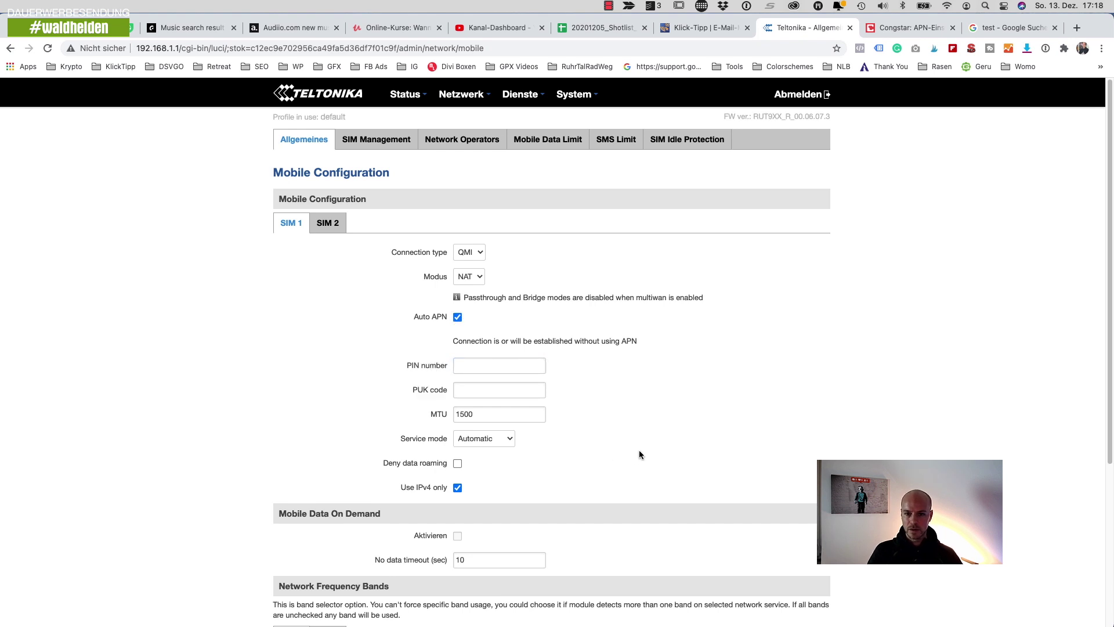
- Disable Auto APN and set the custom APN to internet.t-mobile, checking the Congstar article
{"action": "left_click", "coordinate": [458, 319]}
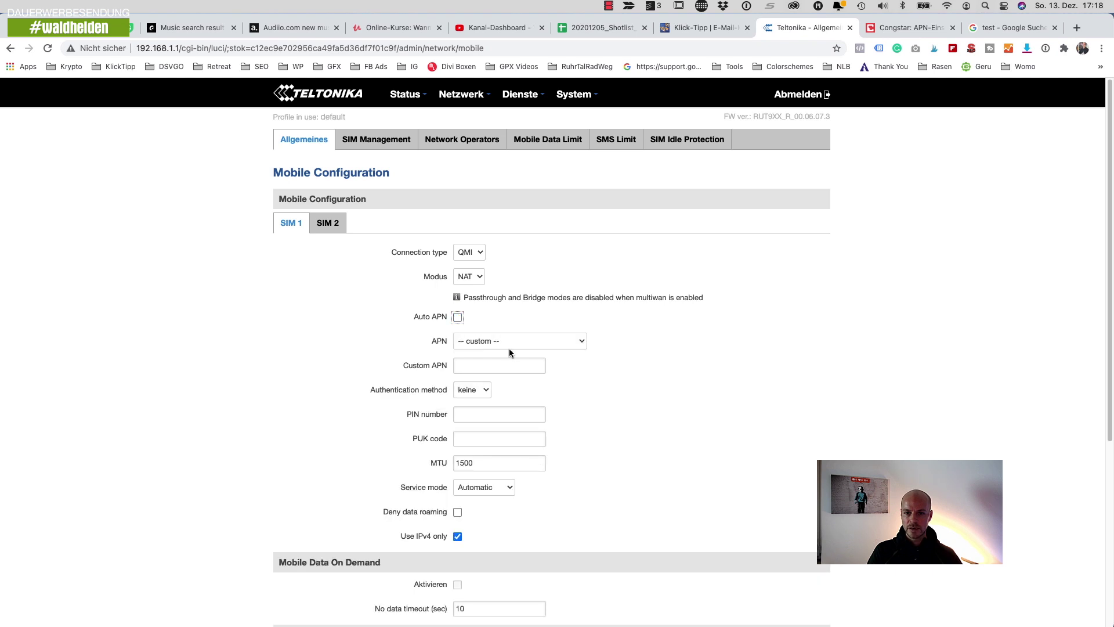
{"action": "left_click", "coordinate": [474, 365]}
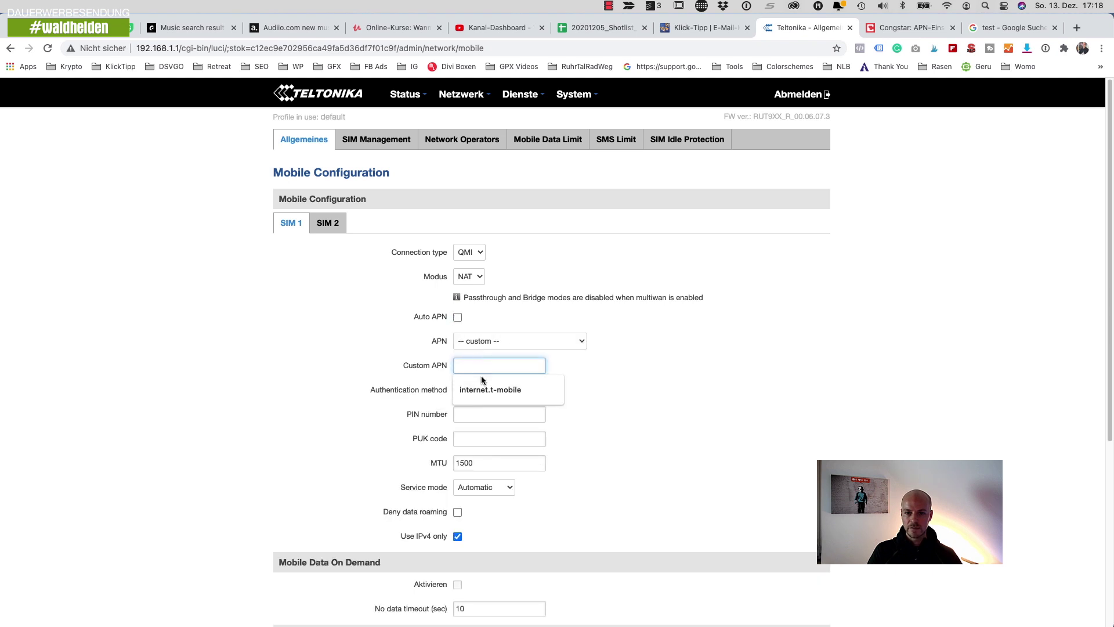
{"action": "left_click", "coordinate": [517, 392]}
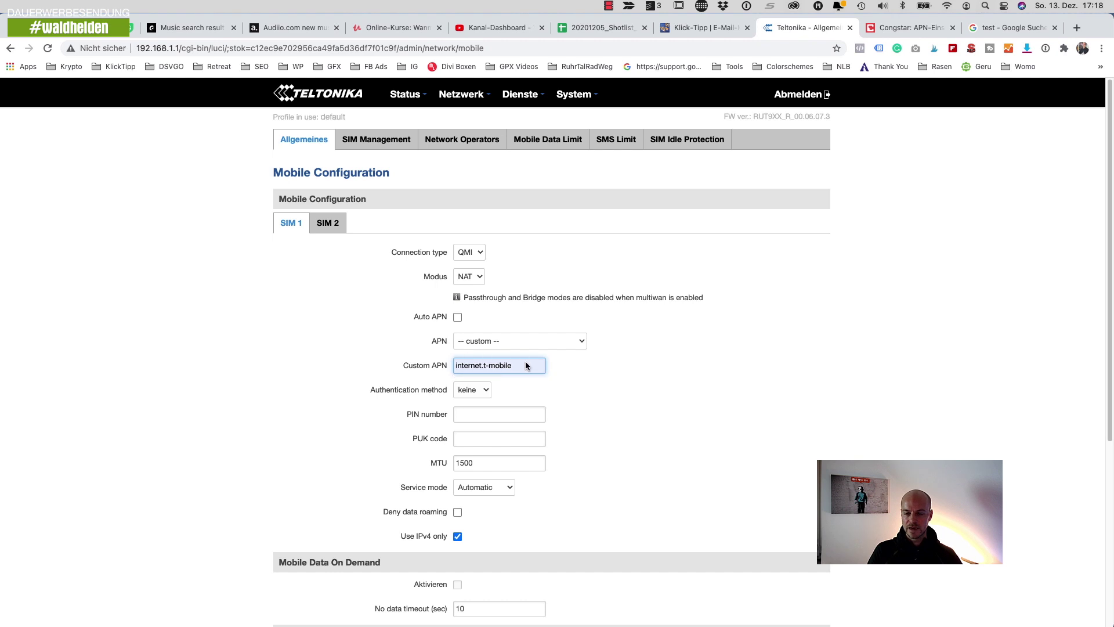
{"action": "left_click", "coordinate": [903, 29]}
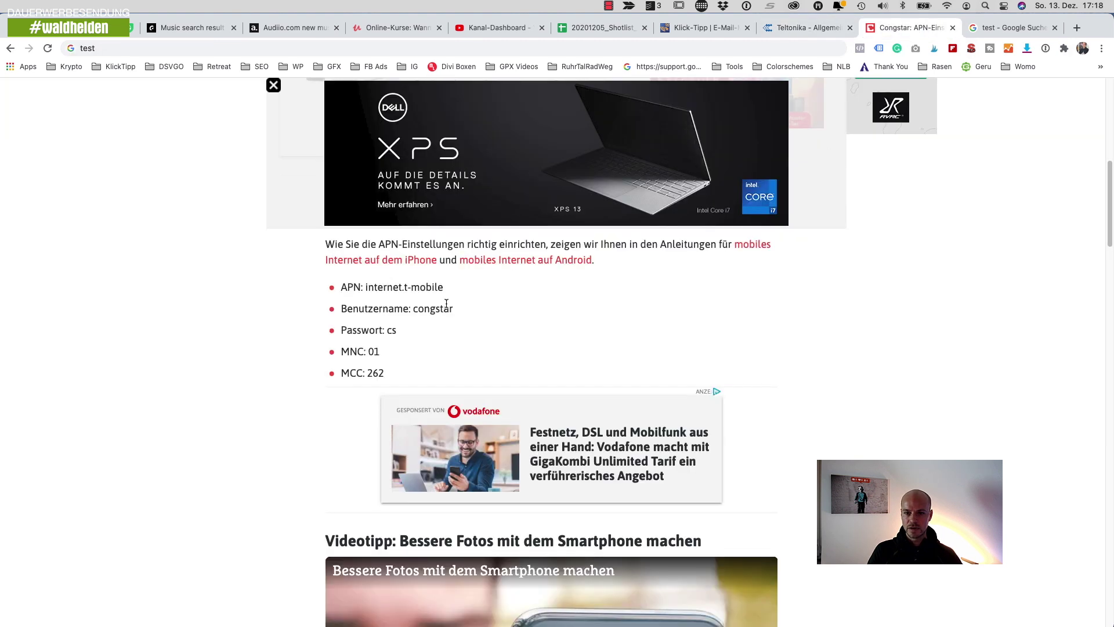
{"action": "left_click", "coordinate": [815, 36]}
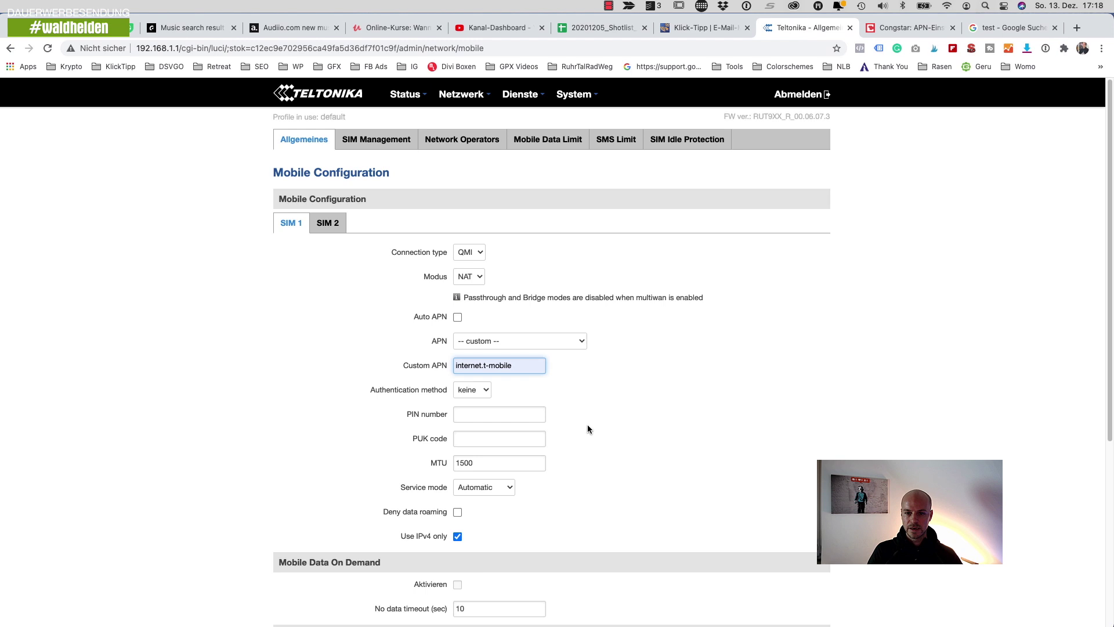
- Choose PAP authentication and fill in the Congstar APN username and password
{"action": "left_click", "coordinate": [485, 392]}
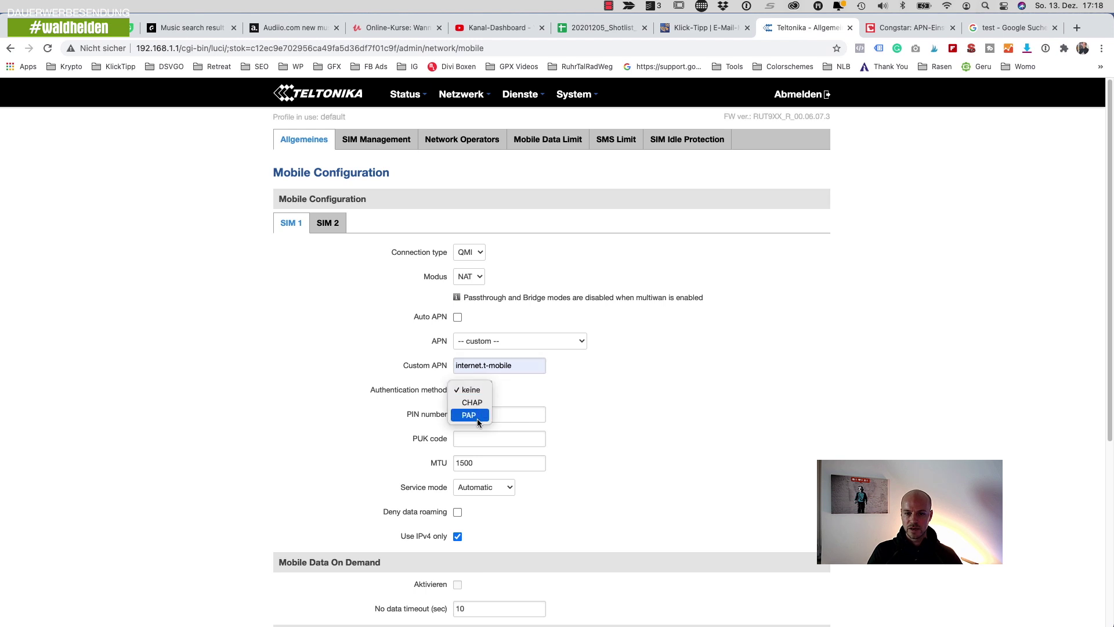
{"action": "left_click", "coordinate": [477, 419]}
{"action": "left_click", "coordinate": [484, 421]}
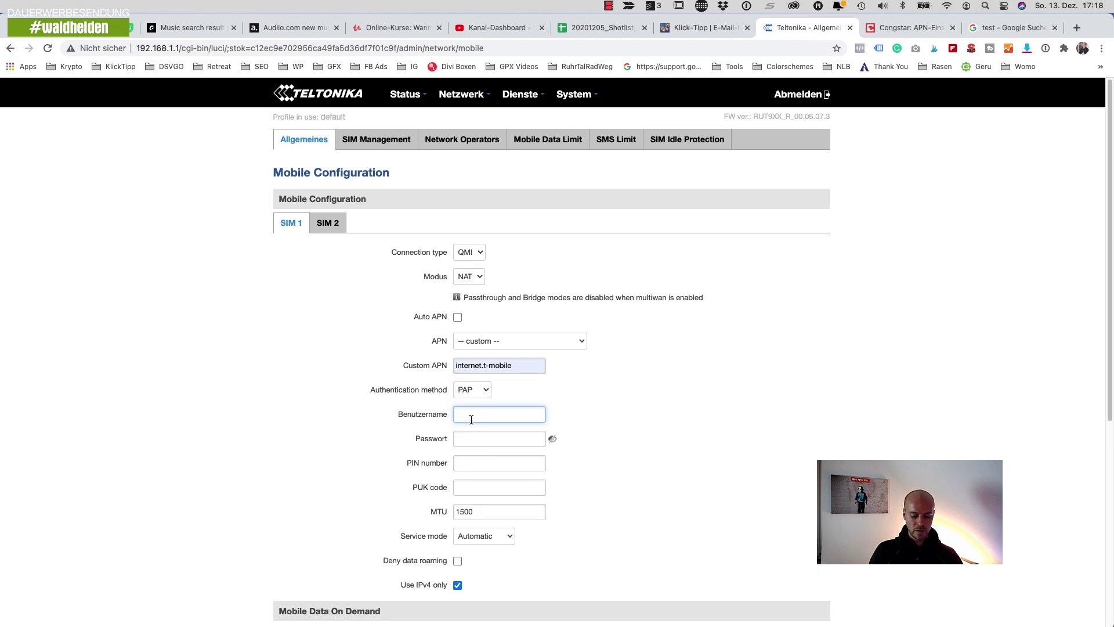
{"action": "type", "text": "congstar"}
{"action": "left_click", "coordinate": [499, 439]}
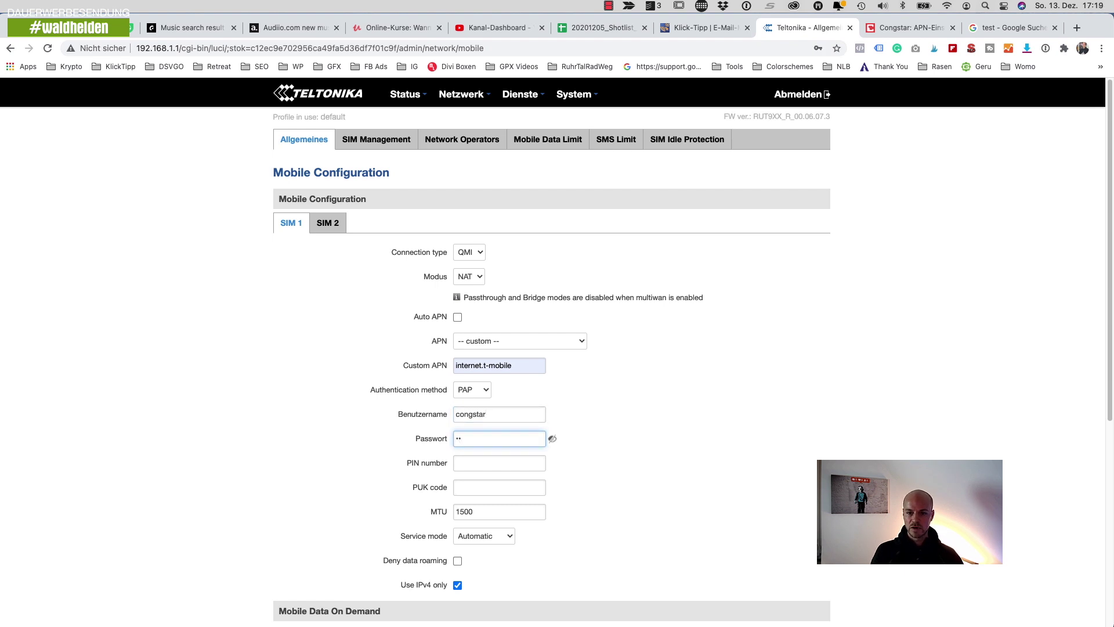
{"action": "left_click", "coordinate": [474, 466]}
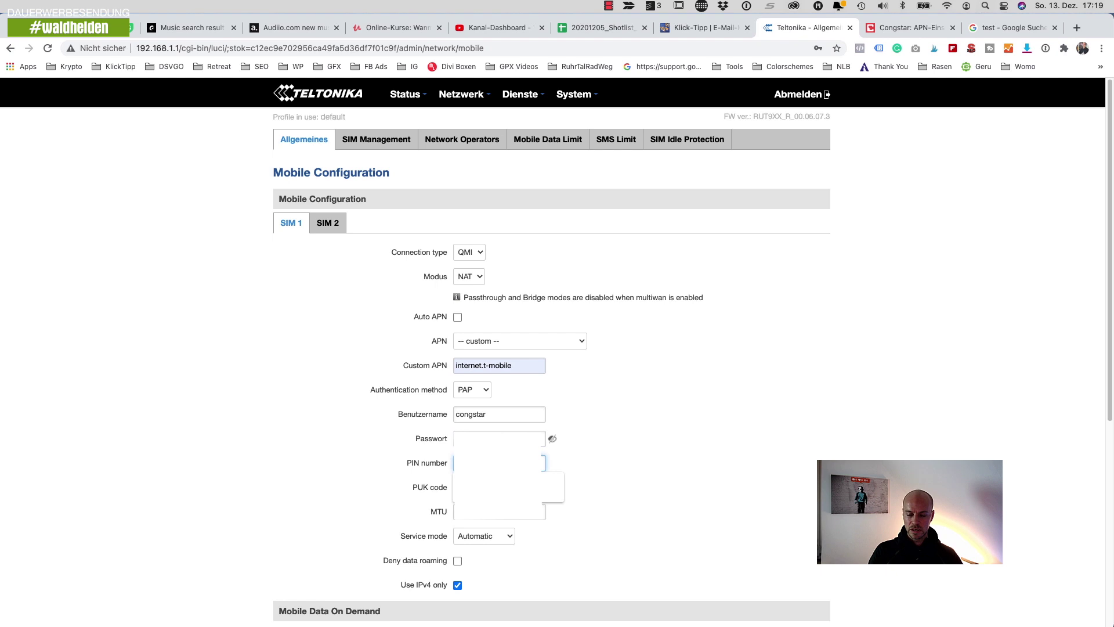
{"action": "left_click", "coordinate": [621, 482]}
- Scroll down the SIM 1 mobile form to save it, reconnecting congstar 4G at -71 dBm
{"action": "scroll", "coordinate": [621, 481], "scroll_direction": "down", "scroll_amount": 1}
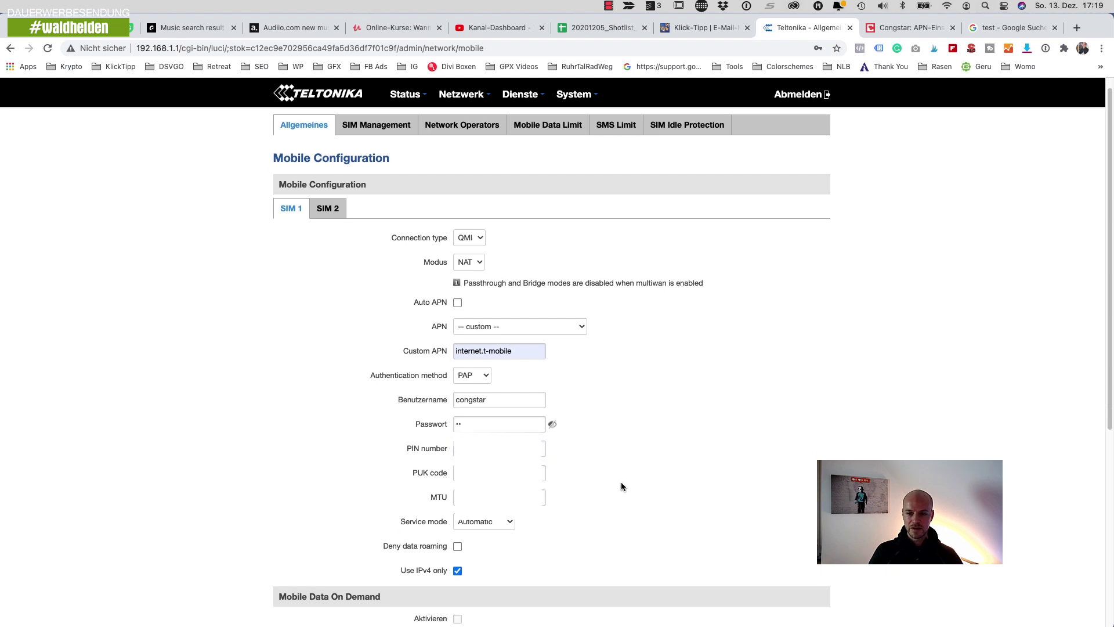
{"action": "scroll", "coordinate": [695, 501], "scroll_direction": "down", "scroll_amount": 1}
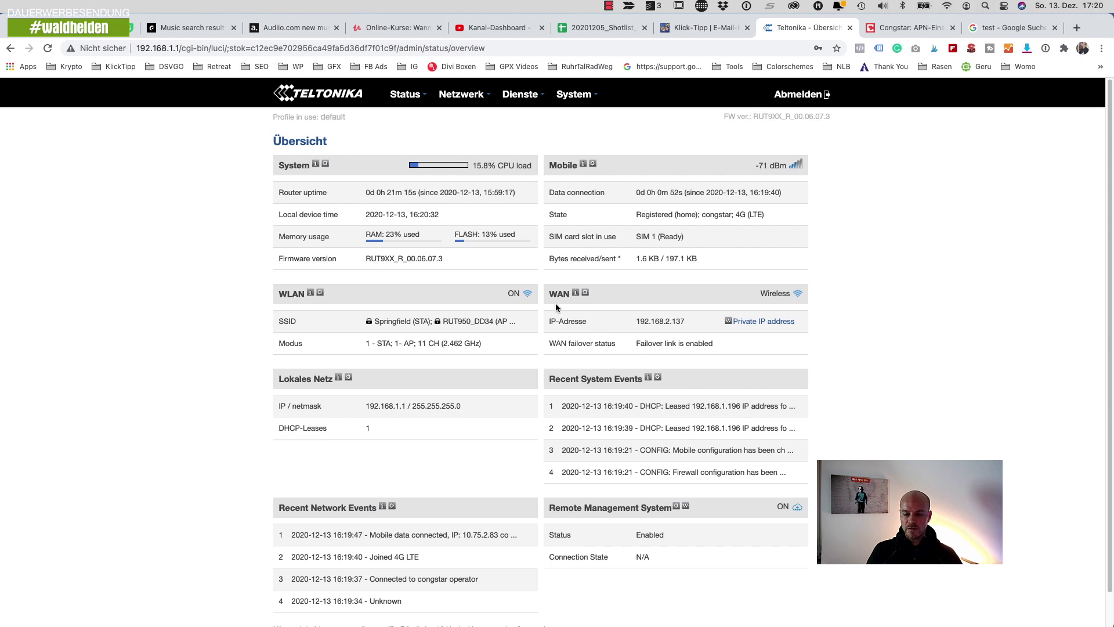
- Highlight WAN IP 192.168.2.137 on the overview, then go to Netzwerk > WAN
{"action": "left_click_drag", "start_coordinate": [637, 323], "coordinate": [697, 327]}
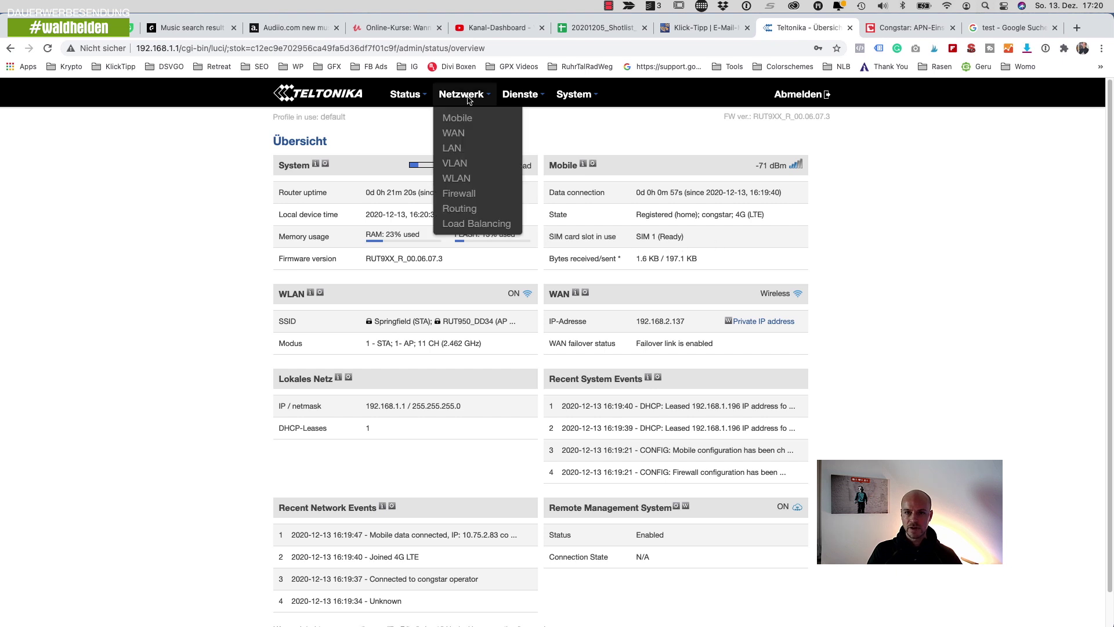
{"action": "left_click", "coordinate": [456, 132]}
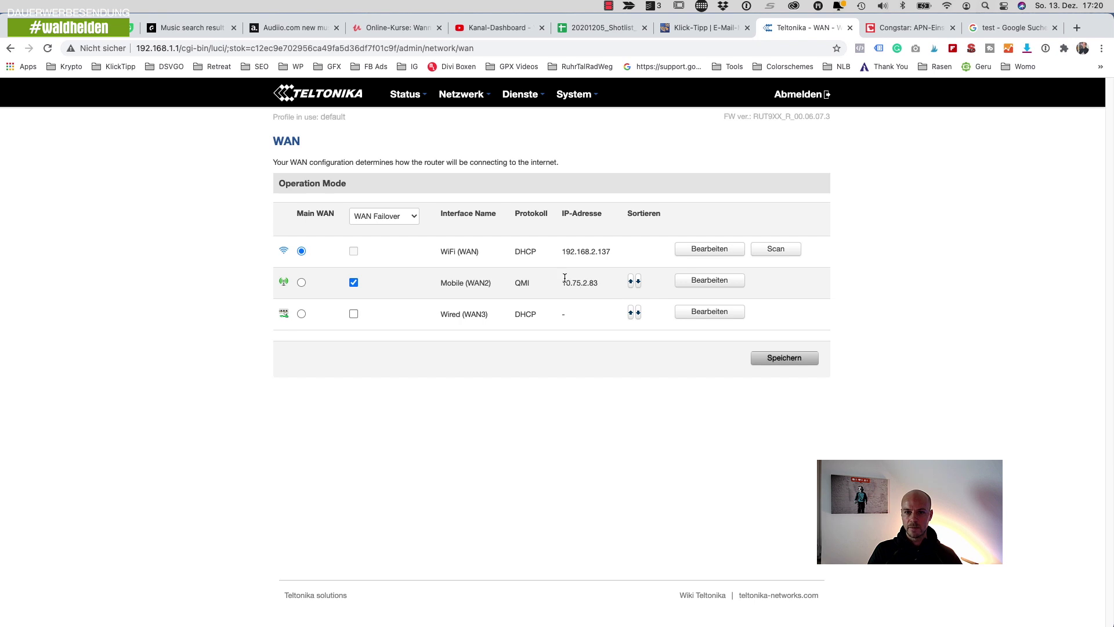
- Open Status > Übersicht, which shows WAN on backup Mobile at 10.75.2.83
{"action": "left_click", "coordinate": [407, 116]}
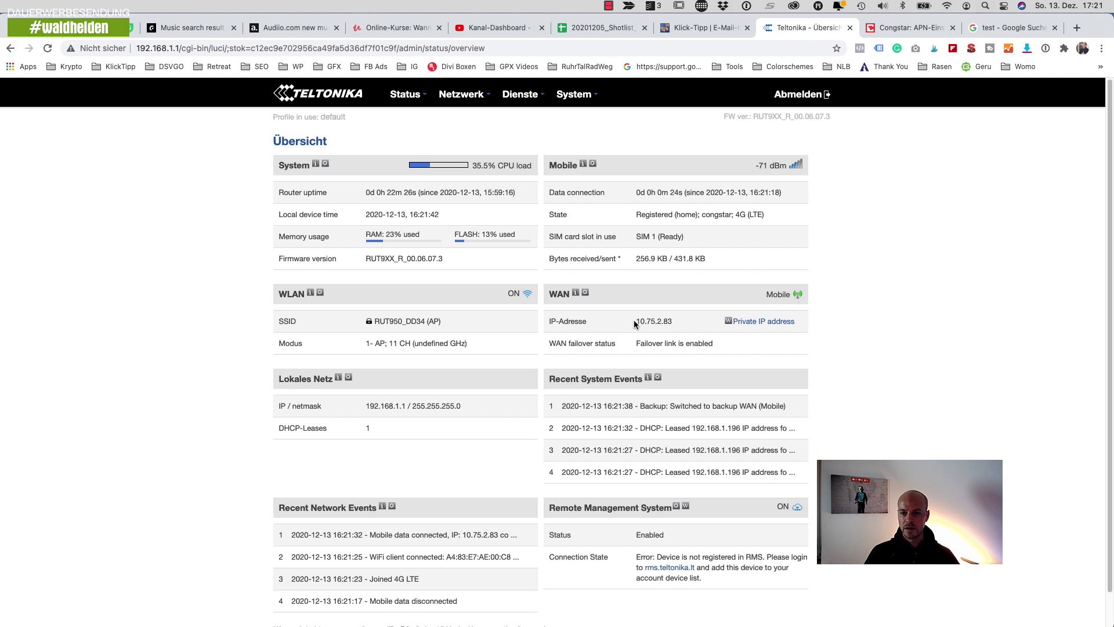
{"action": "left_click_drag", "start_coordinate": [635, 320], "coordinate": [673, 322]}
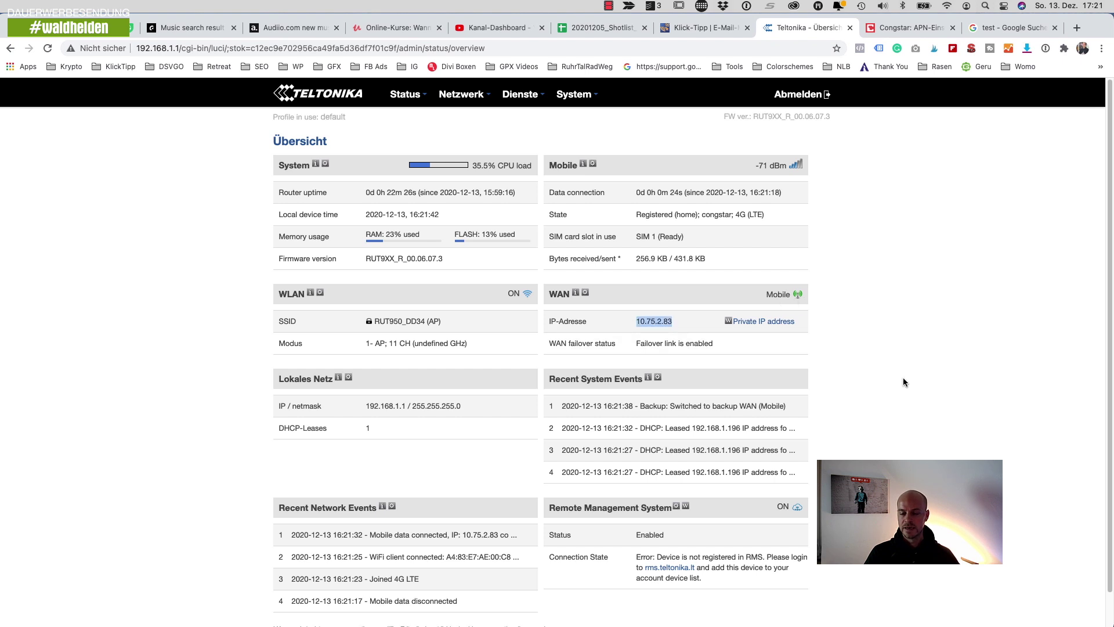
{"action": "left_click_drag", "start_coordinate": [631, 324], "coordinate": [696, 326]}
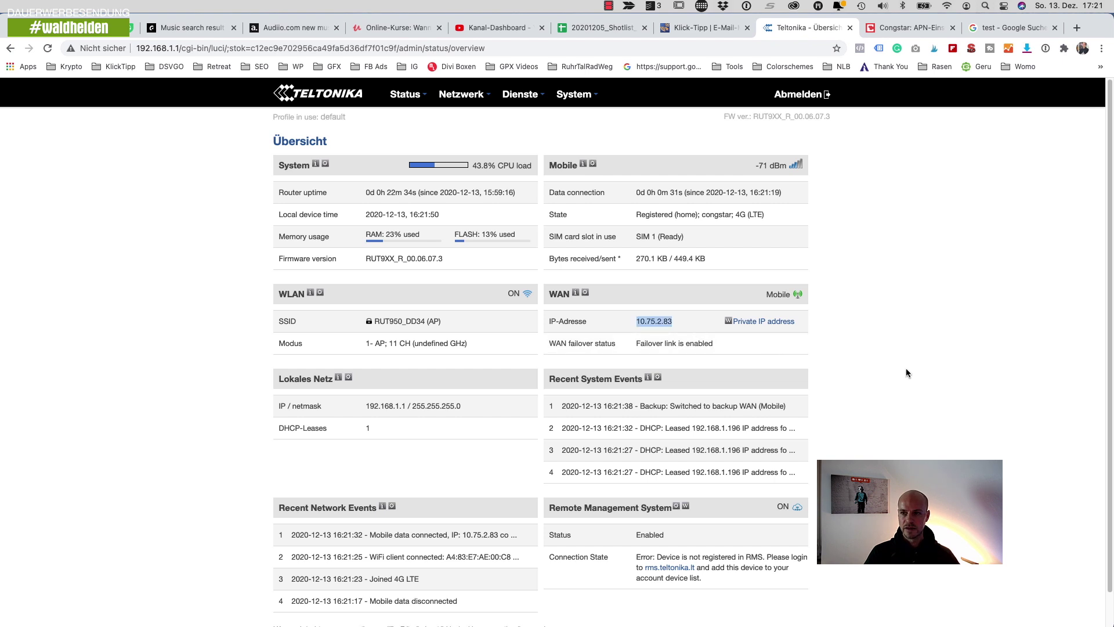
- Search Google for 'waldhelden', load the Waldhelden homepage, then return to the router tab
{"action": "left_click", "coordinate": [1013, 27]}
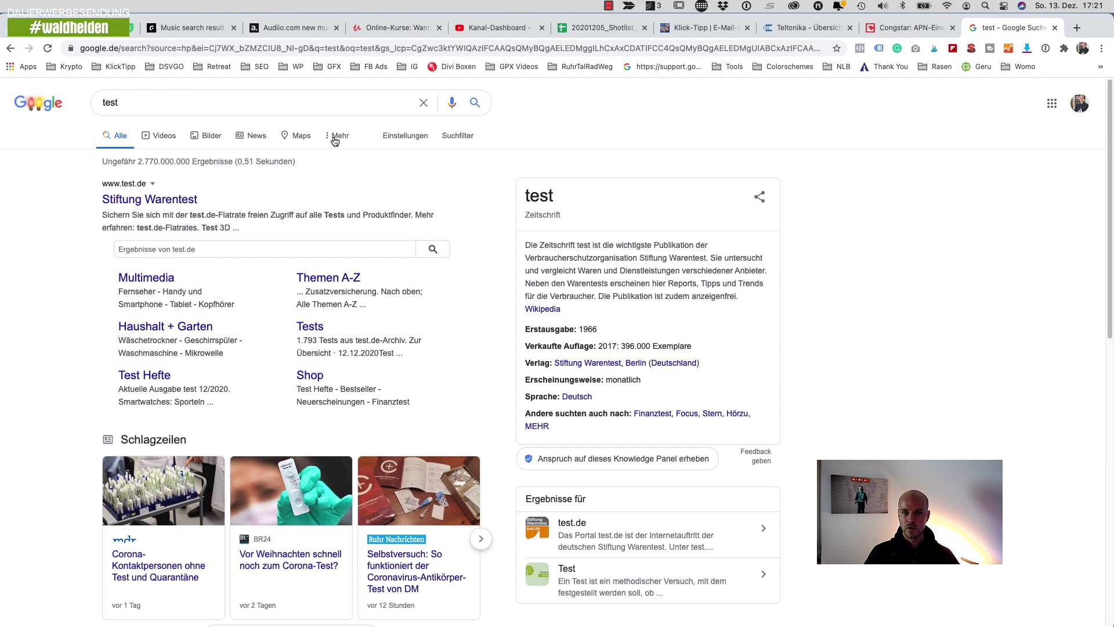
{"action": "left_click", "coordinate": [227, 103]}
{"action": "key", "text": "super+a"}
{"action": "type", "text": "wald"}
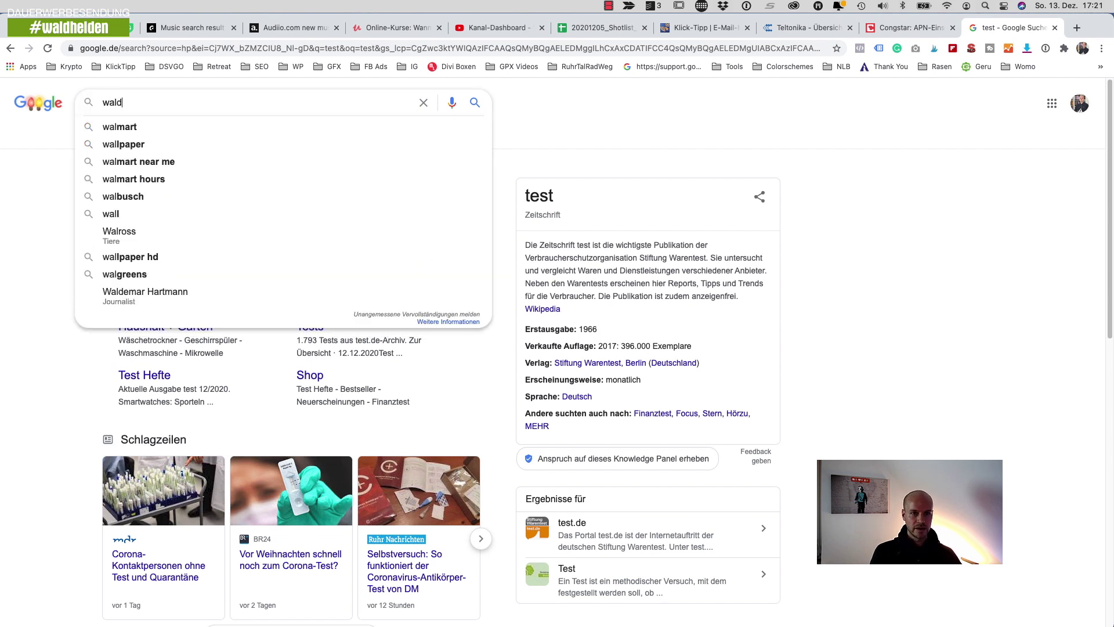
{"action": "type", "text": "helden"}
{"action": "key", "text": "Return"}
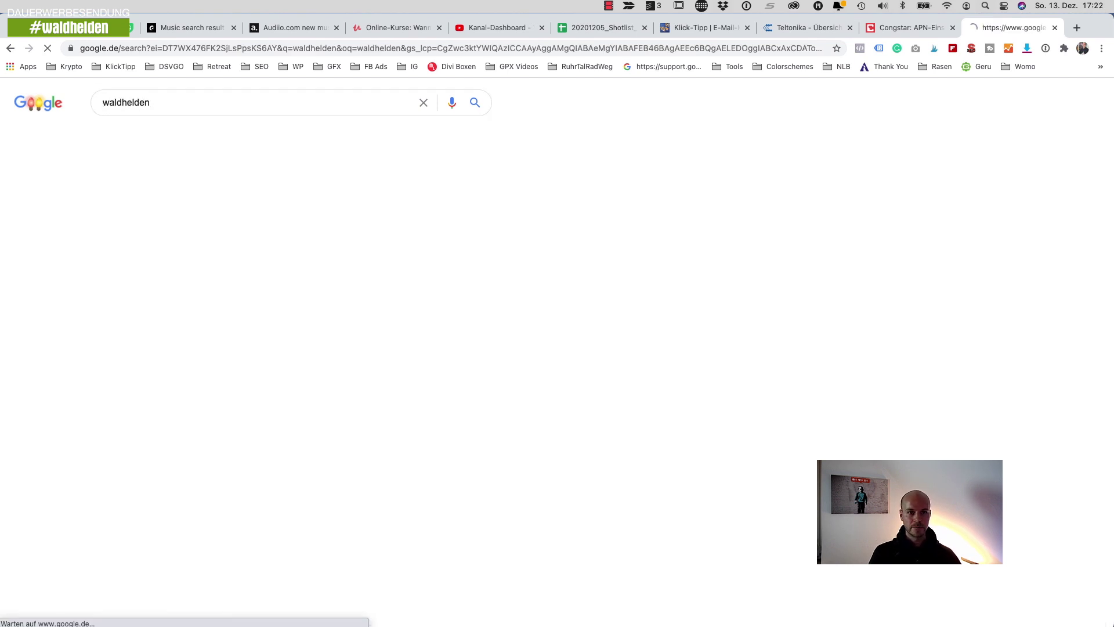
{"action": "left_click", "coordinate": [174, 200]}
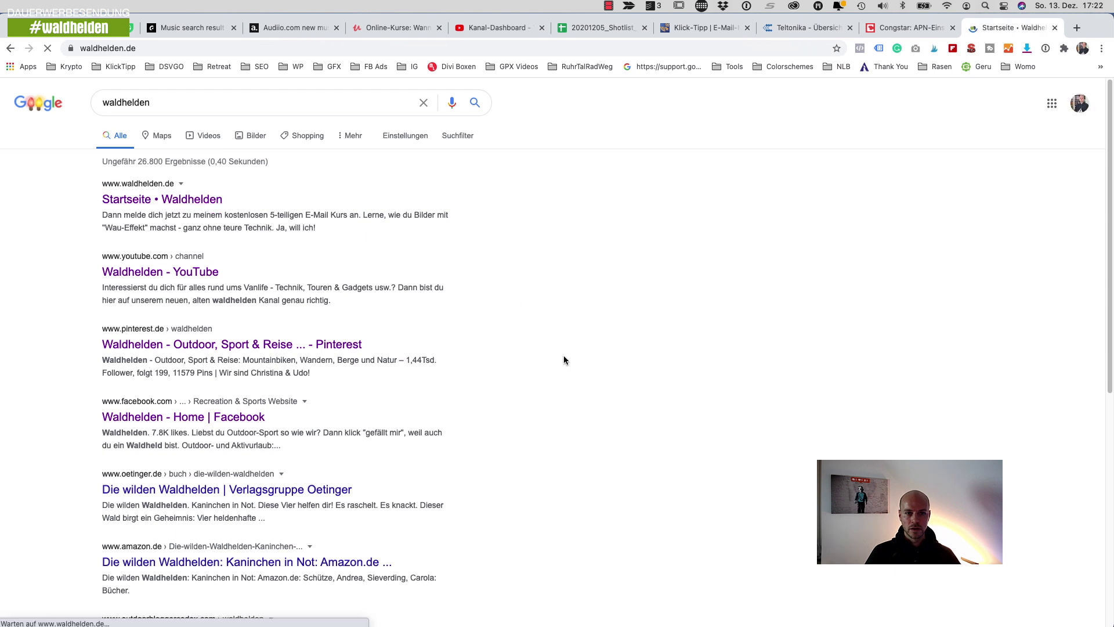
{"action": "scroll", "coordinate": [697, 383], "scroll_direction": "down", "scroll_amount": 10}
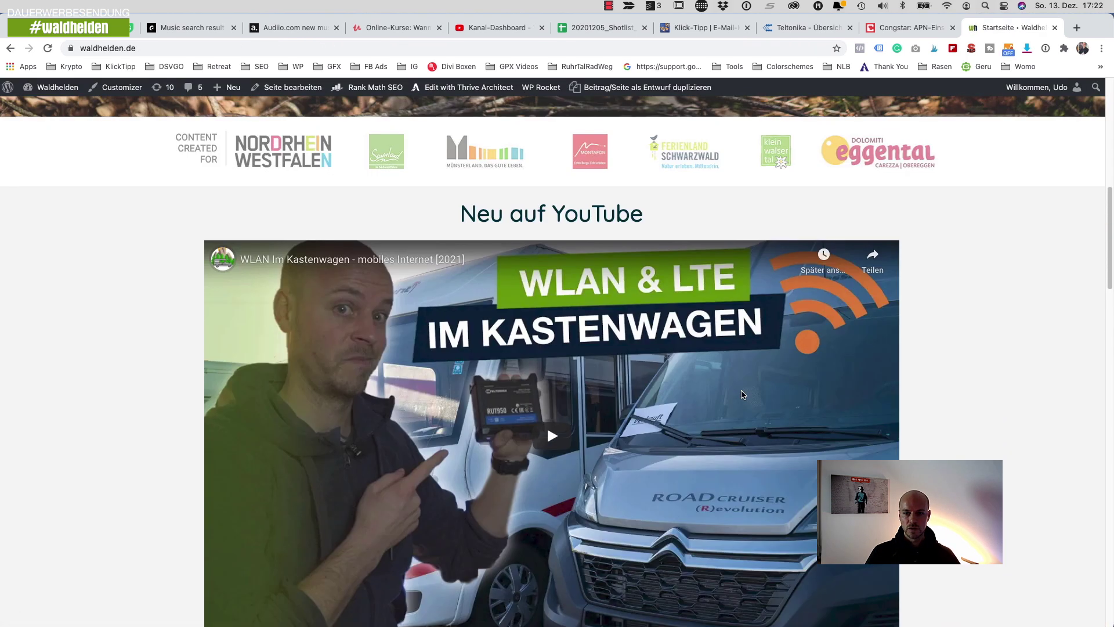
{"action": "scroll", "coordinate": [743, 396], "scroll_direction": "up", "scroll_amount": 10}
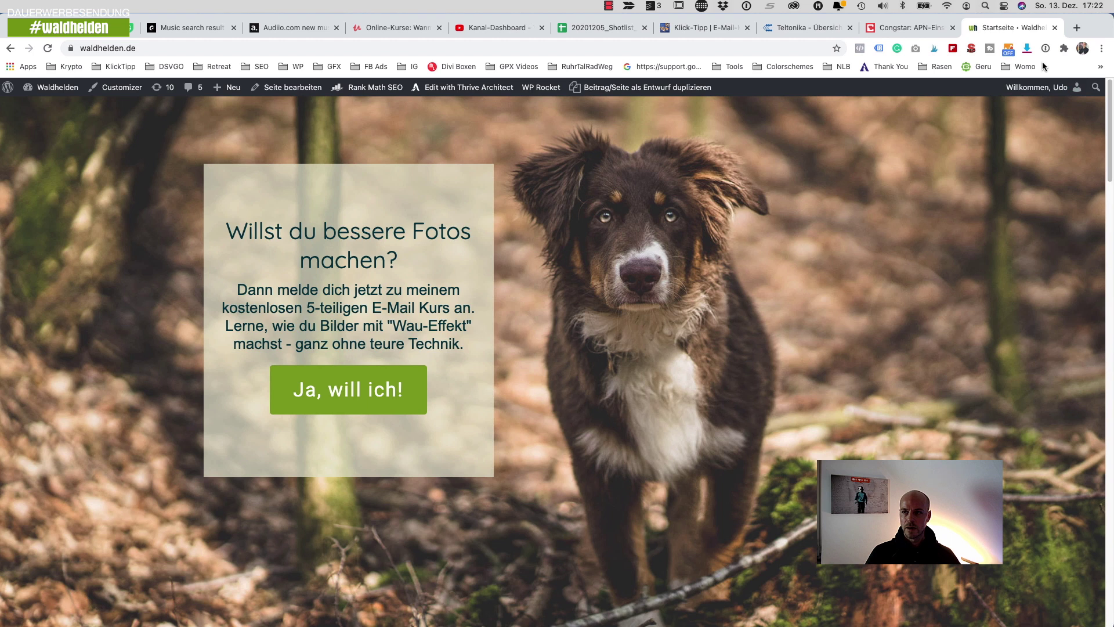
{"action": "left_click", "coordinate": [812, 28]}
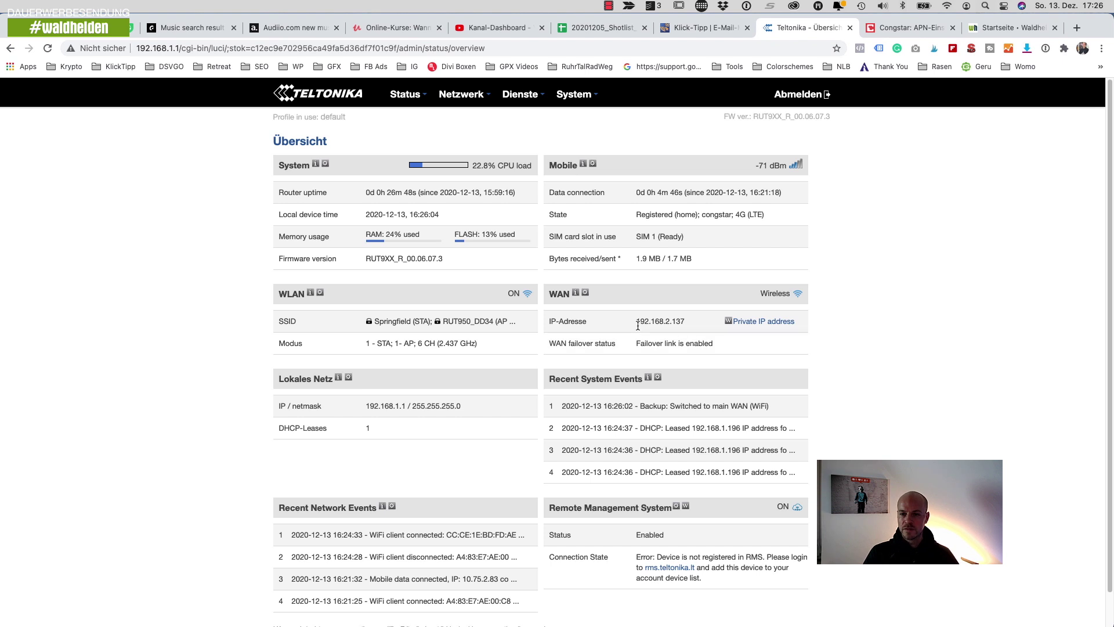
- Note WAN IP 192.168.2.137, open Netzwerk > WAN, then Netzwerk > WLAN wireless configuration
{"action": "left_click_drag", "start_coordinate": [636, 323], "coordinate": [682, 328]}
{"action": "left_click", "coordinate": [916, 355]}
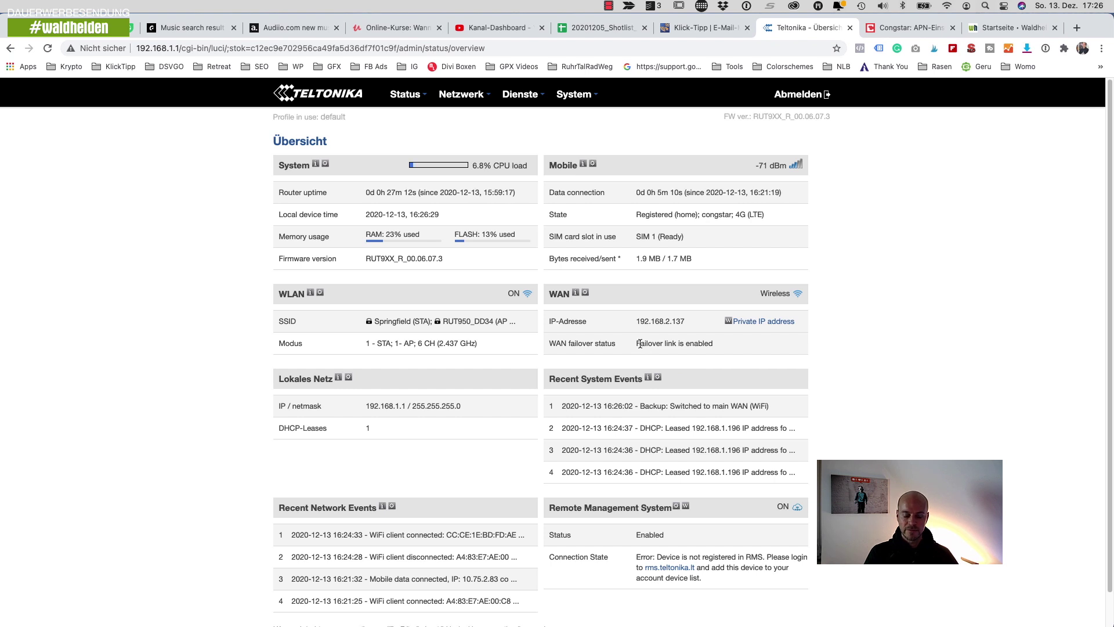
{"action": "mouse_move", "coordinate": [464, 96]}
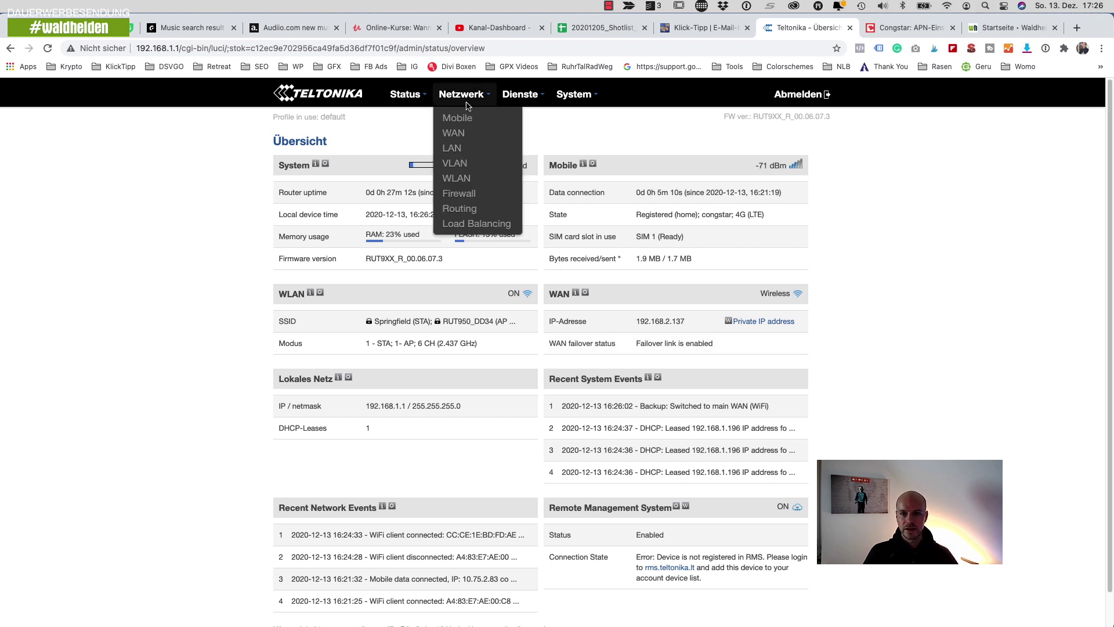
{"action": "left_click", "coordinate": [458, 133]}
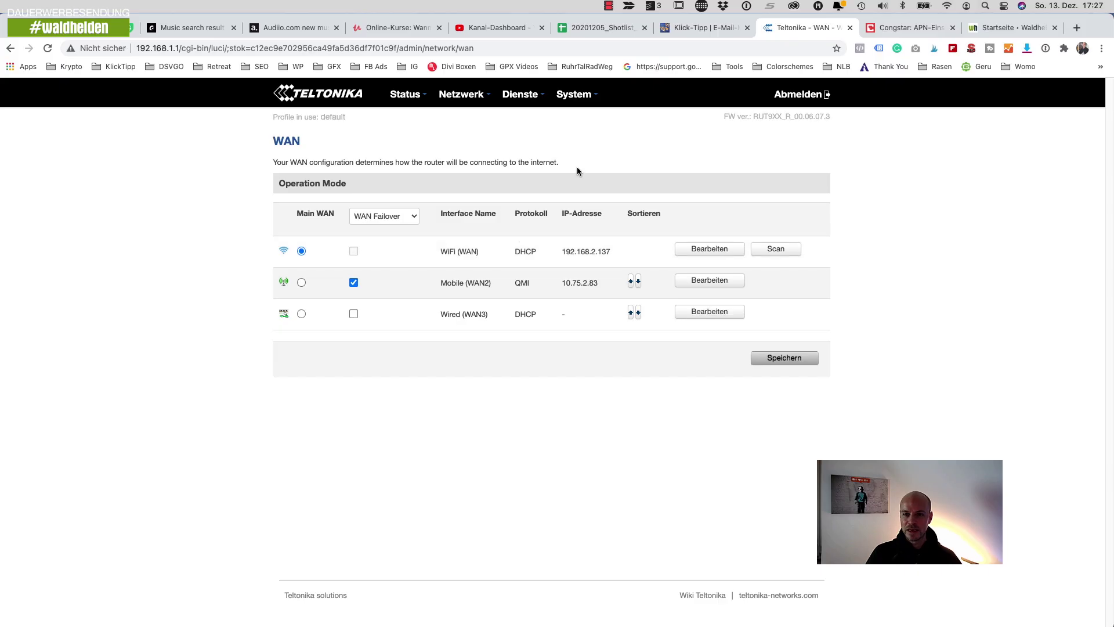
{"action": "mouse_move", "coordinate": [463, 99]}
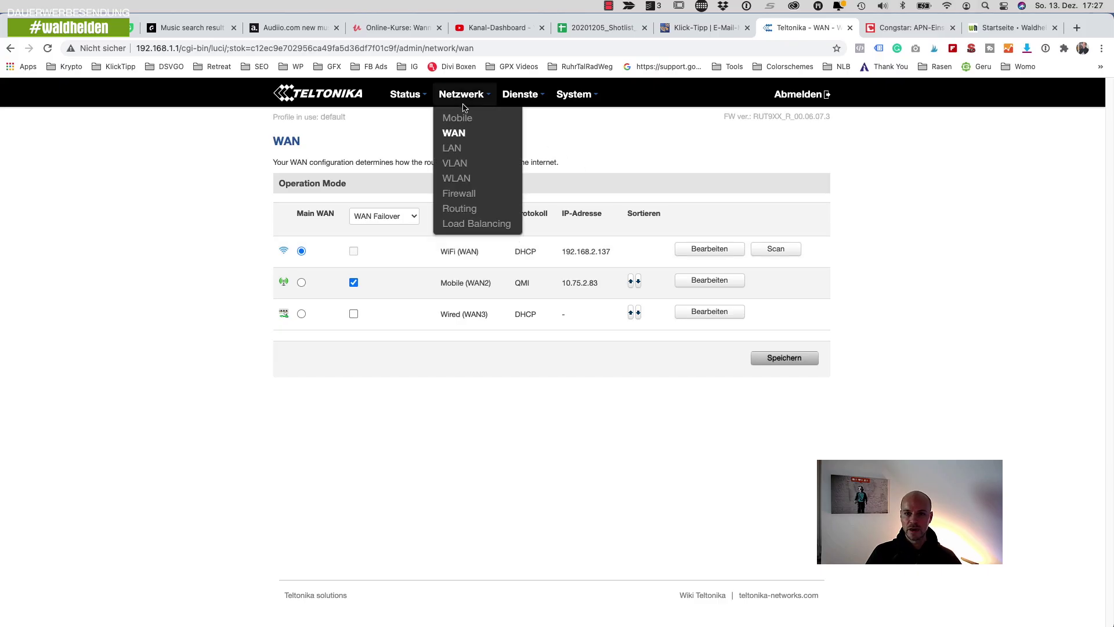
{"action": "left_click", "coordinate": [470, 183]}
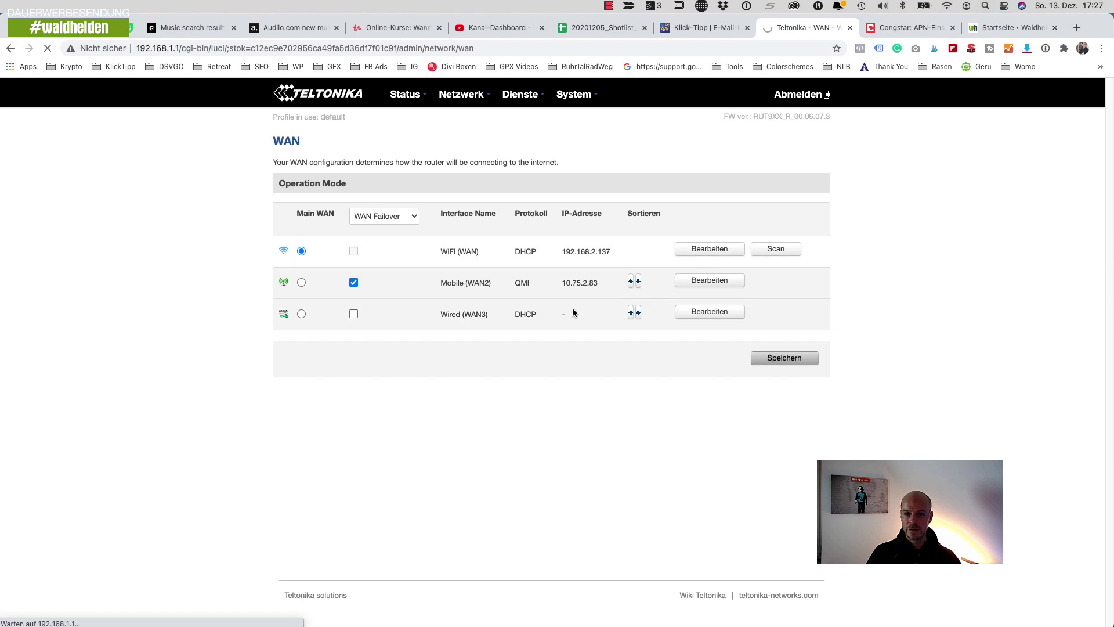
- Replace the RUT950_DD34 access point's SSID with waldhelden.de
{"action": "left_click", "coordinate": [740, 214]}
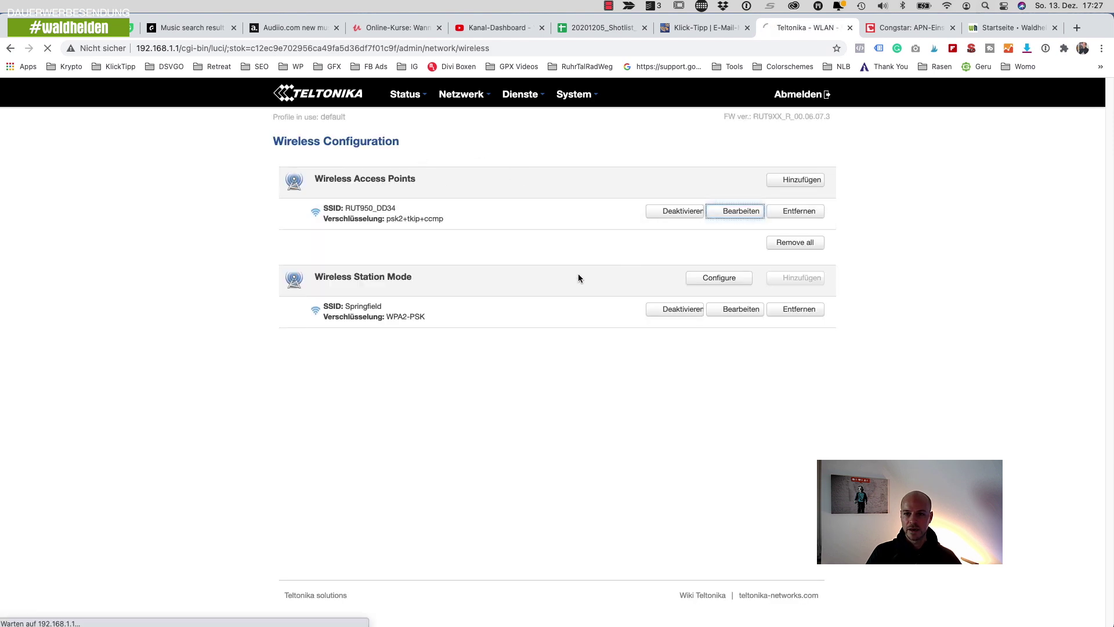
{"action": "left_click_drag", "start_coordinate": [525, 340], "coordinate": [418, 334]}
{"action": "type", "text": "wadlehdl"}
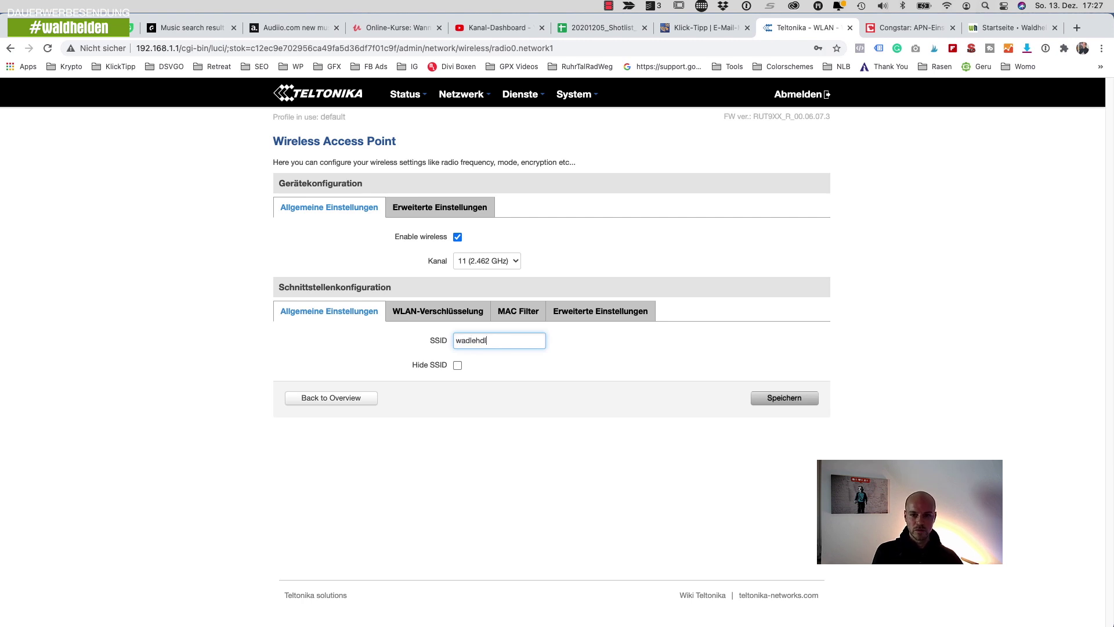
{"action": "type", "text": "deh"}
{"action": "key", "text": "BackSpace"}
{"action": "key", "text": "BackSpace"}
{"action": "type", "text": "helden.de"}
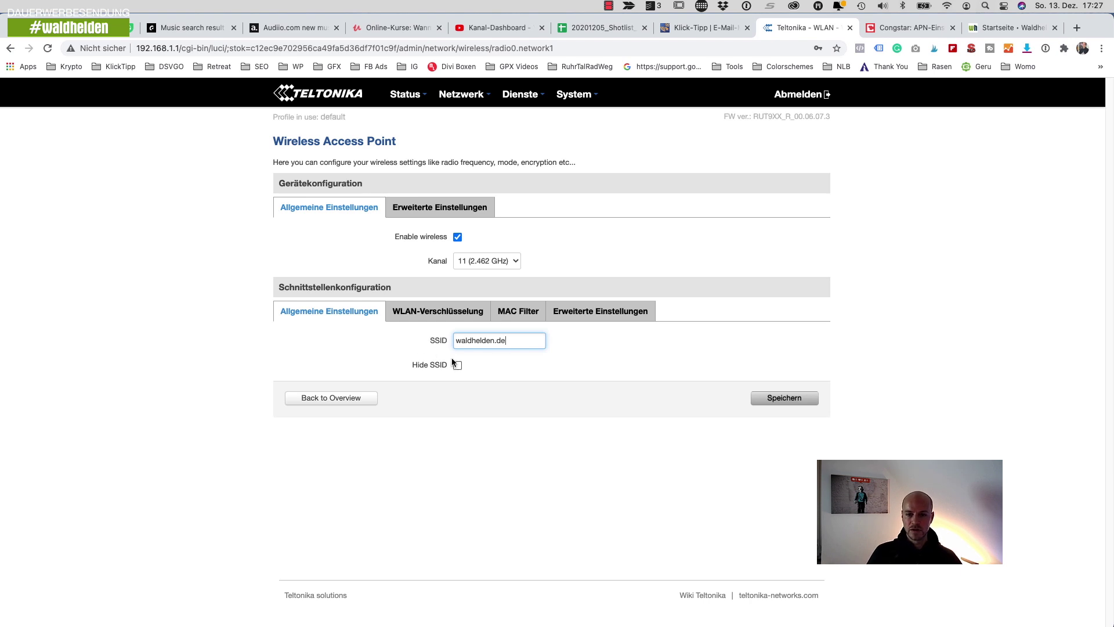
- Save the renamed access point settings and decline the 1Password login prompt
{"action": "left_click", "coordinate": [448, 316]}
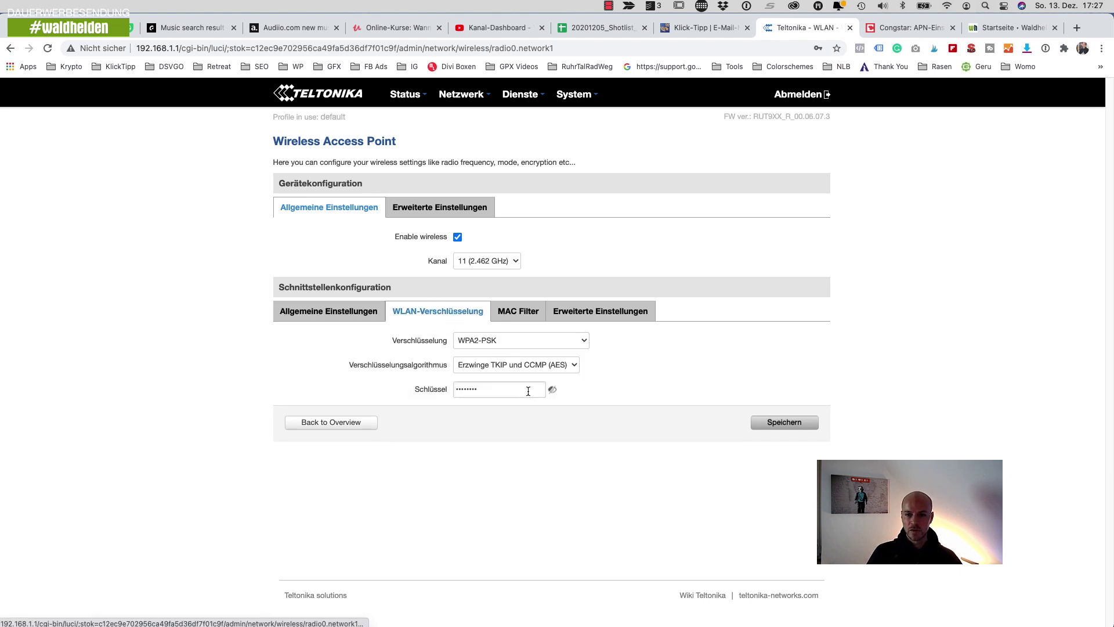
{"action": "left_click", "coordinate": [316, 311]}
{"action": "left_click", "coordinate": [754, 400]}
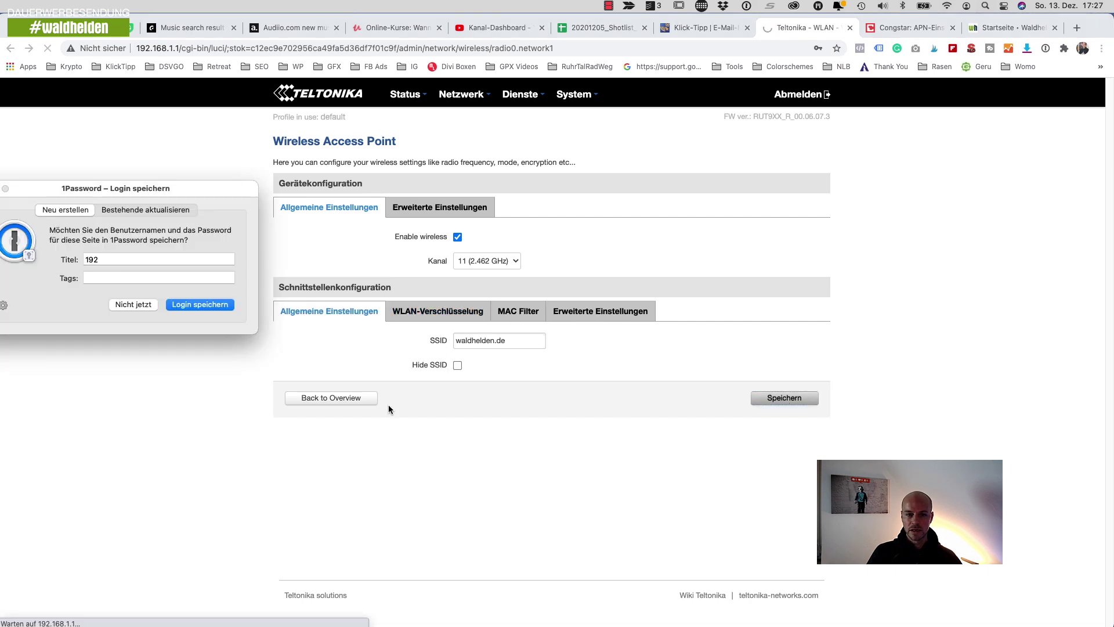
{"action": "left_click", "coordinate": [135, 304]}
{"action": "left_click", "coordinate": [947, 5]}
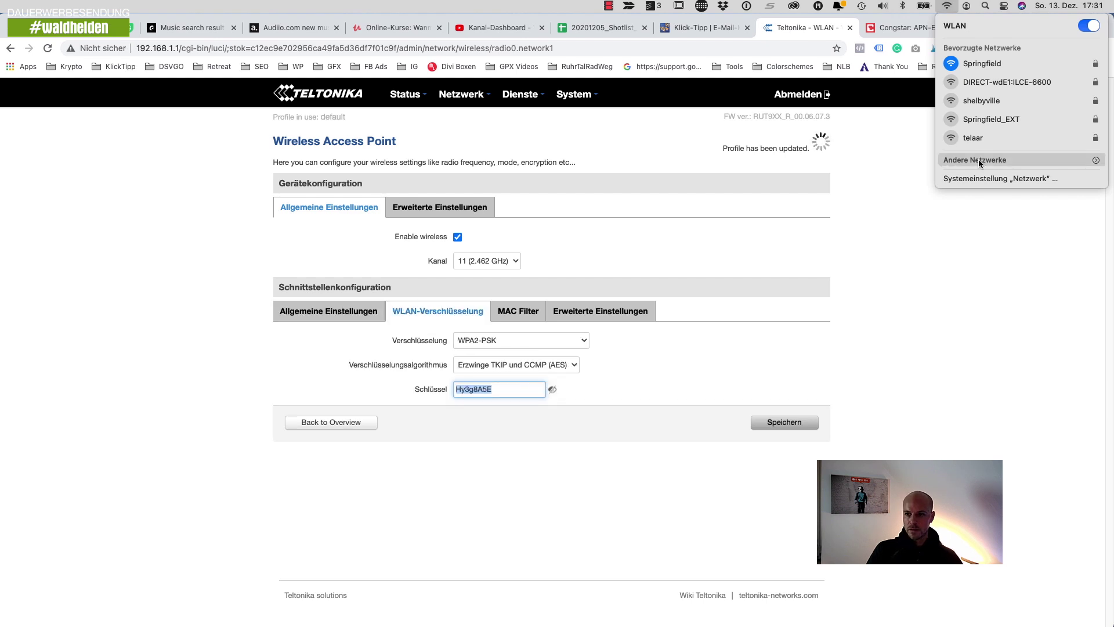
- Join the Mac to the waldhelden.de Wi-Fi network using the pasted access point key
{"action": "left_click", "coordinate": [978, 160]}
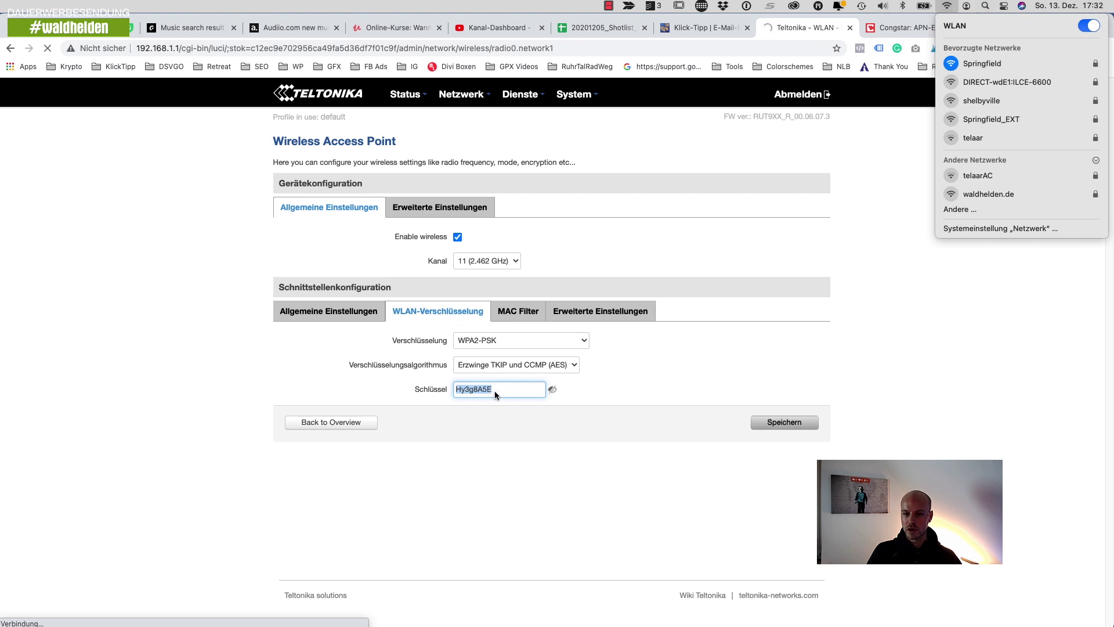
{"action": "left_click", "coordinate": [1035, 193]}
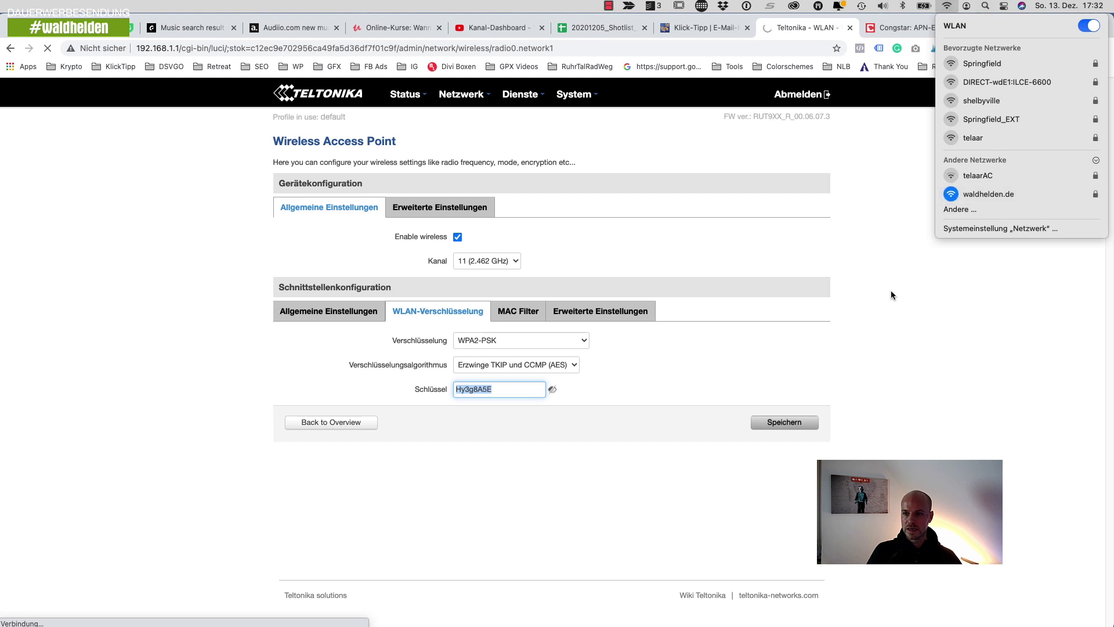
{"action": "key", "text": "super+v"}
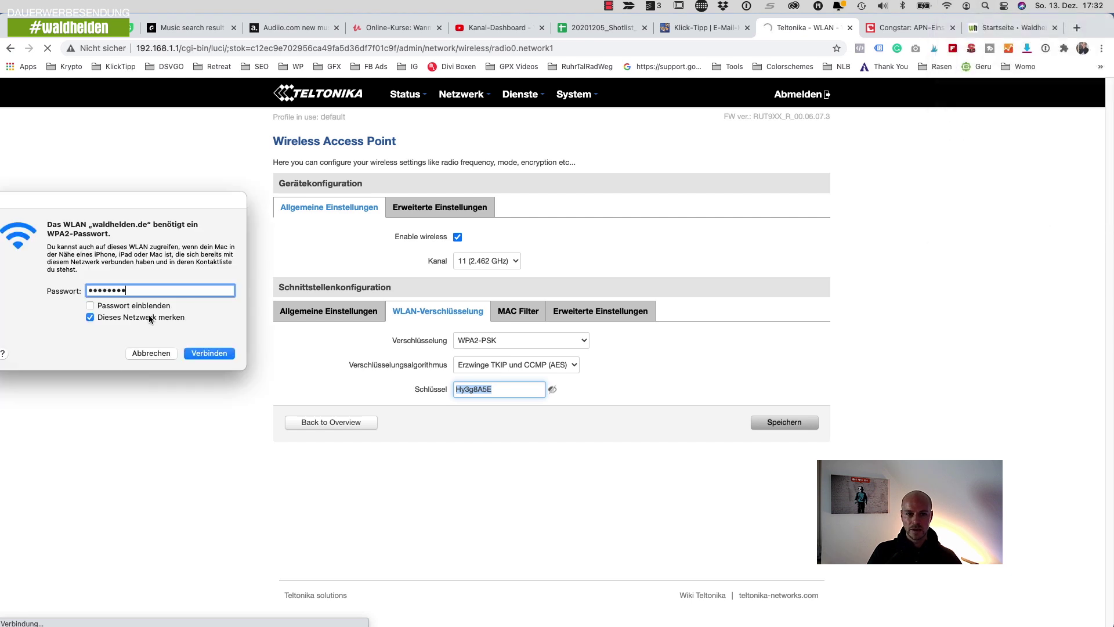
{"action": "left_click", "coordinate": [217, 352]}
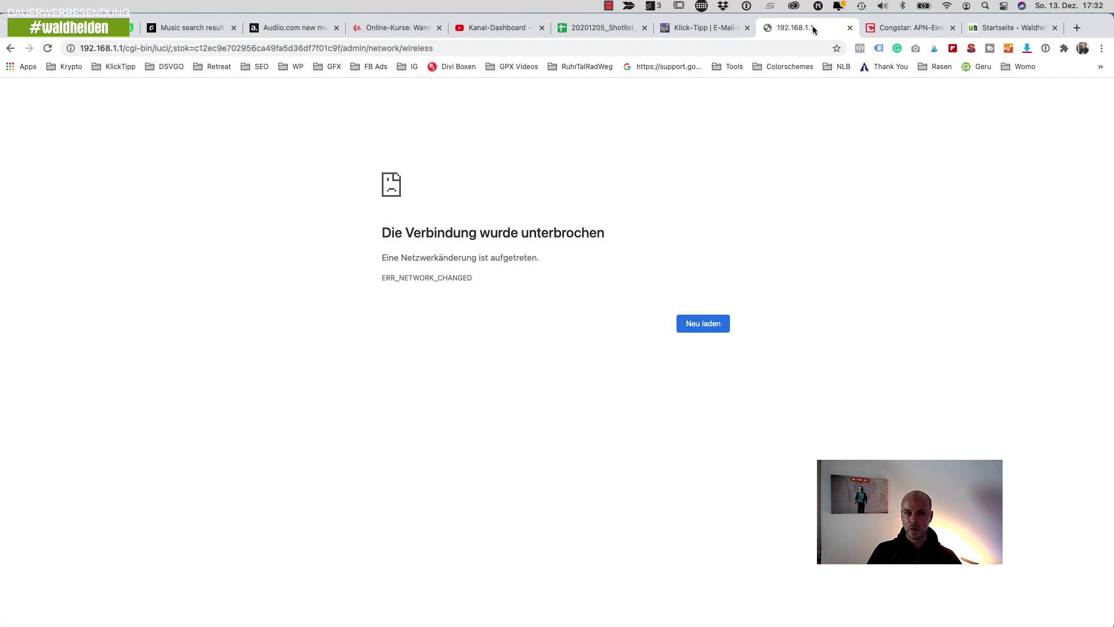
- Reload the router page and verify the Mac's Wi-Fi connection to waldhelden.de
{"action": "left_click", "coordinate": [561, 48]}
{"action": "left_click", "coordinate": [947, 5]}
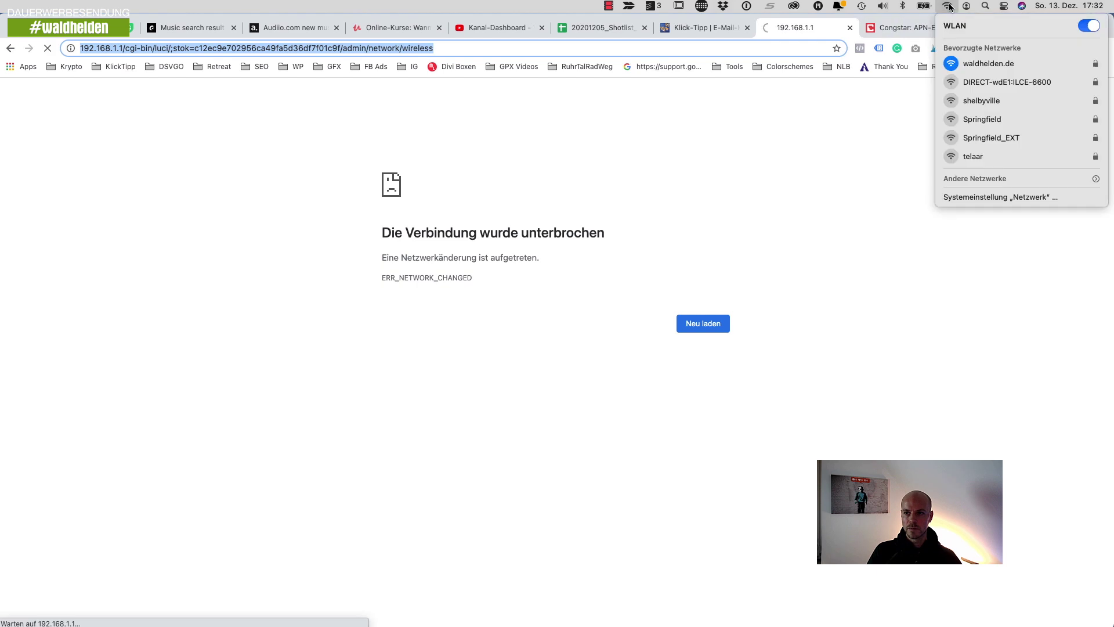
{"action": "left_click", "coordinate": [194, 289]}
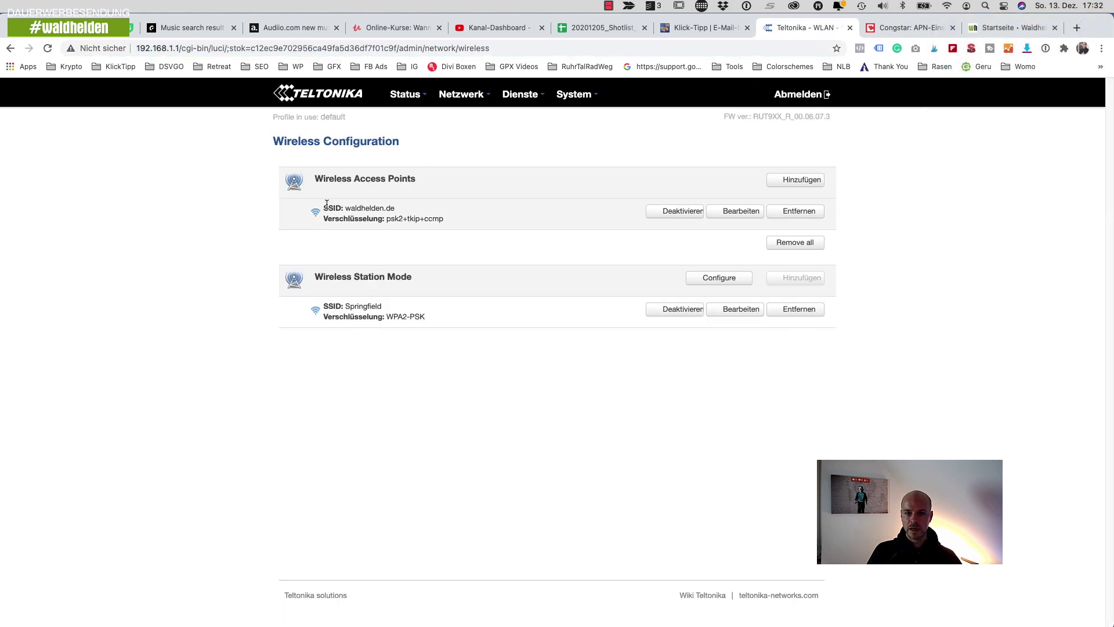